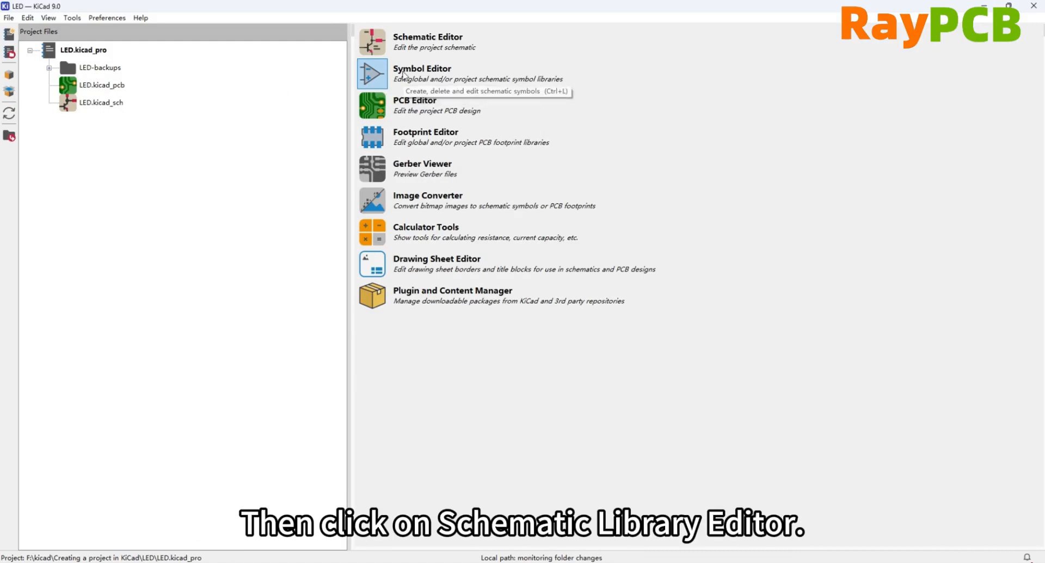
Open the Symbol Editor and select the MY_LIB library
{"action": "left_click", "coordinate": [403, 76]}
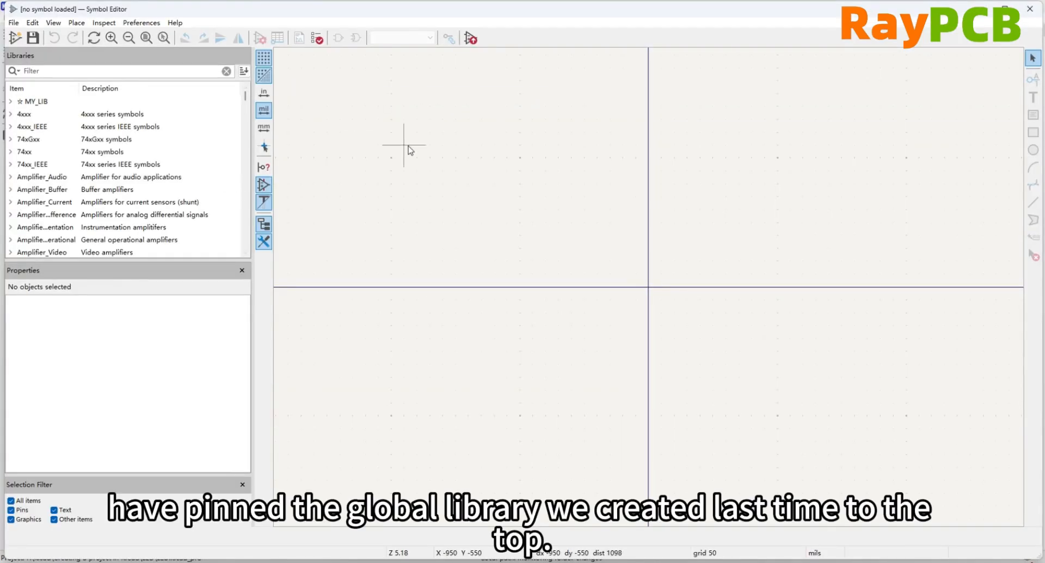
{"action": "left_click", "coordinate": [35, 105]}
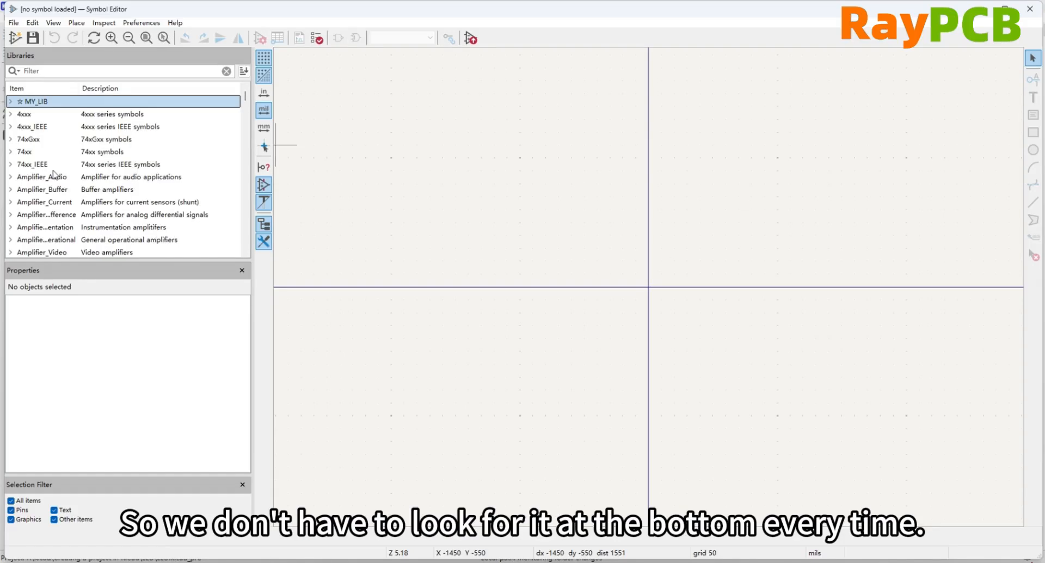
Try to pin the 4xxx symbol library in the library list
{"action": "left_click", "coordinate": [22, 116]}
{"action": "right_click", "coordinate": [22, 118]}
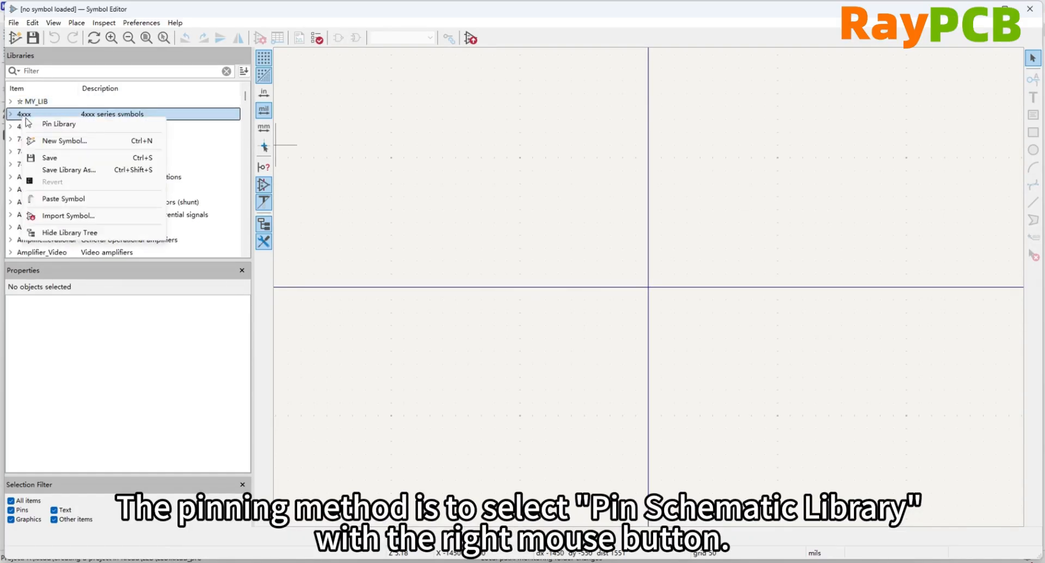
{"action": "left_click", "coordinate": [40, 125]}
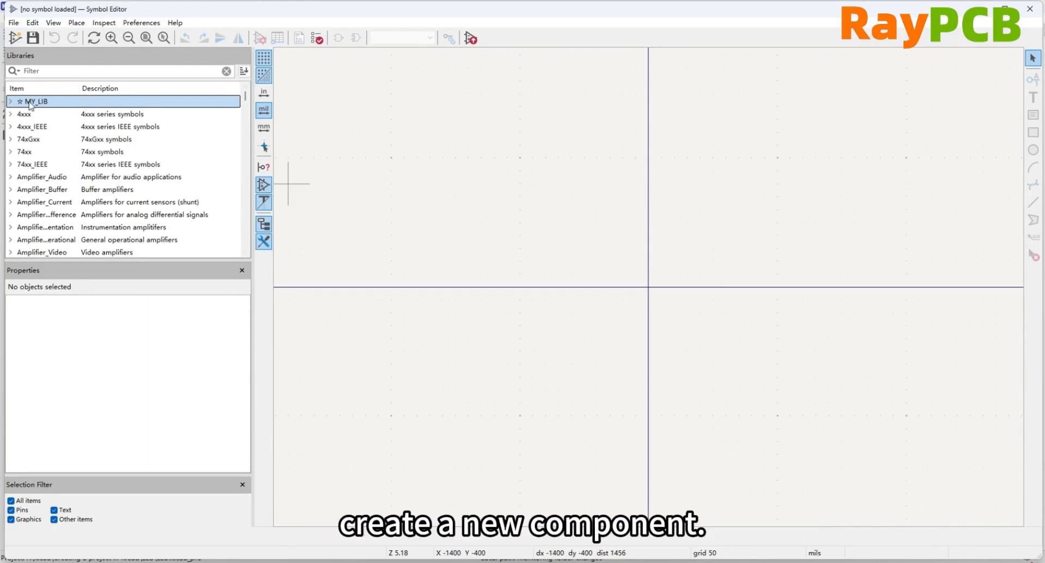
Start a new symbol in the MY_LIB library and name it TEST
{"action": "left_click", "coordinate": [19, 38]}
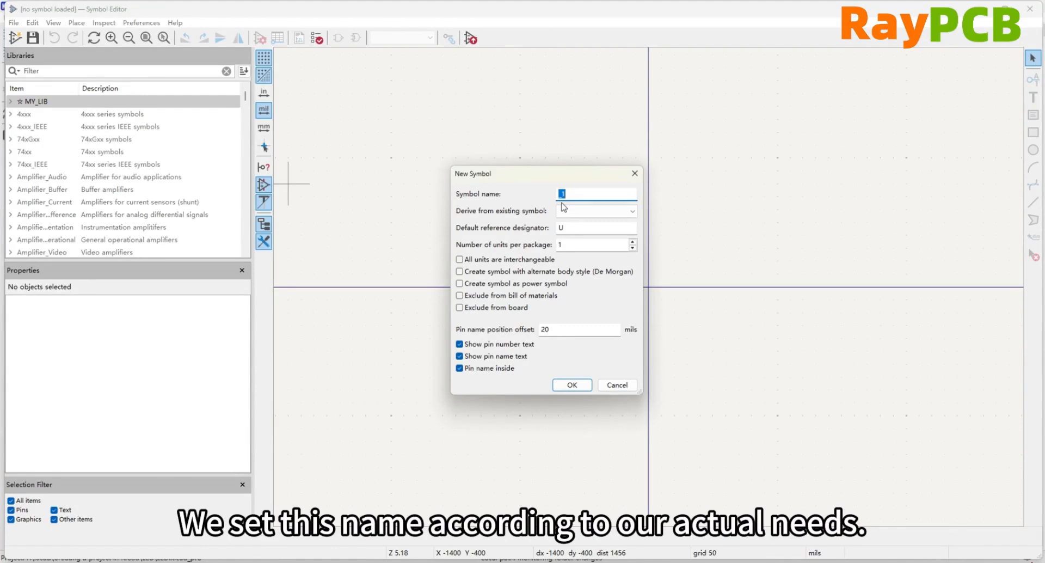
{"action": "type", "text": "TEST"}
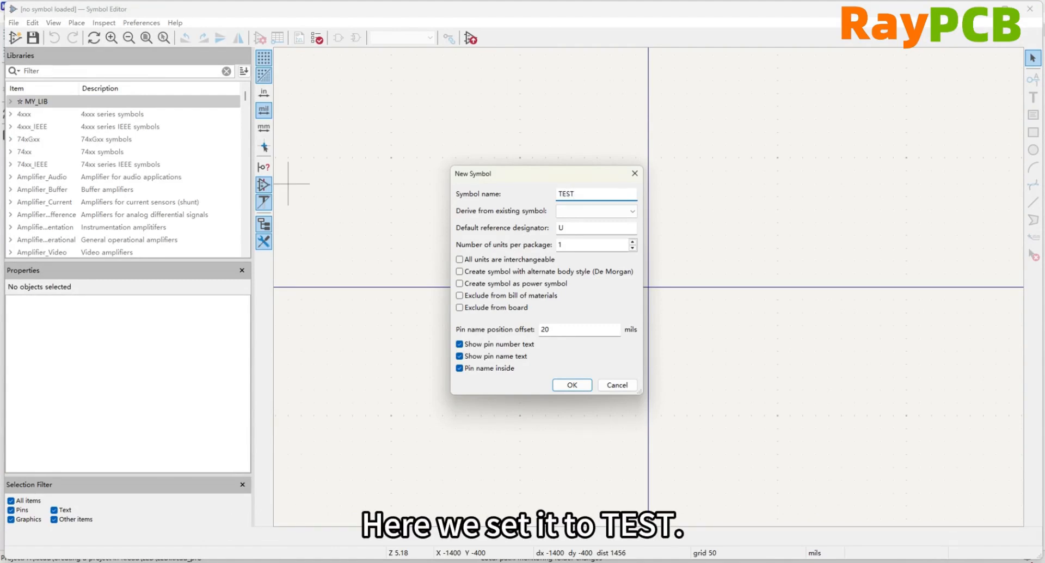
{"action": "left_click", "coordinate": [568, 232]}
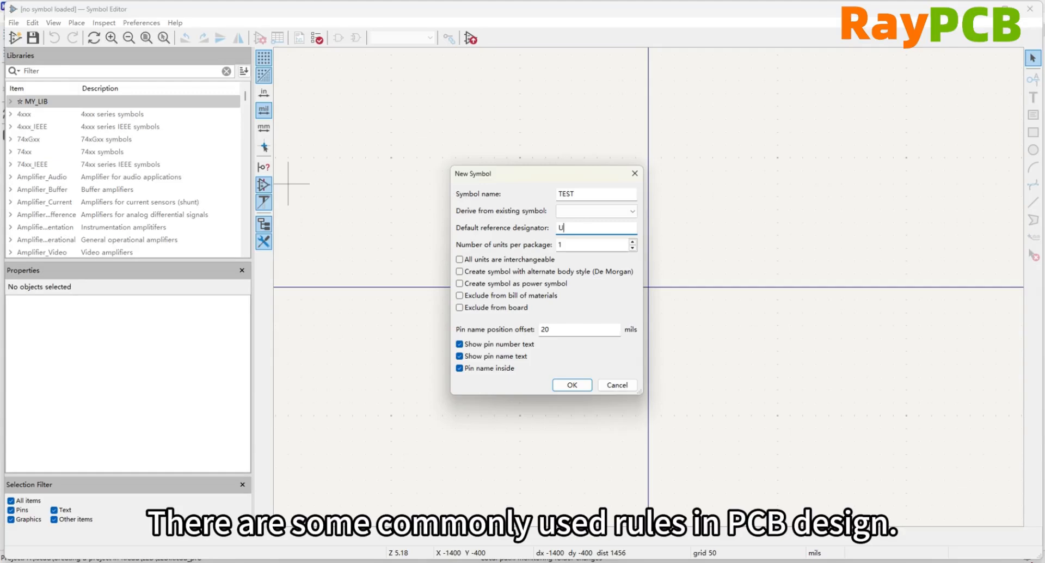
Consult the reference designator rules image, keep U as the default designator and create the symbol with the remaining default options
{"action": "mouse_move", "coordinate": [561, 561]}
{"action": "left_click", "coordinate": [560, 517]}
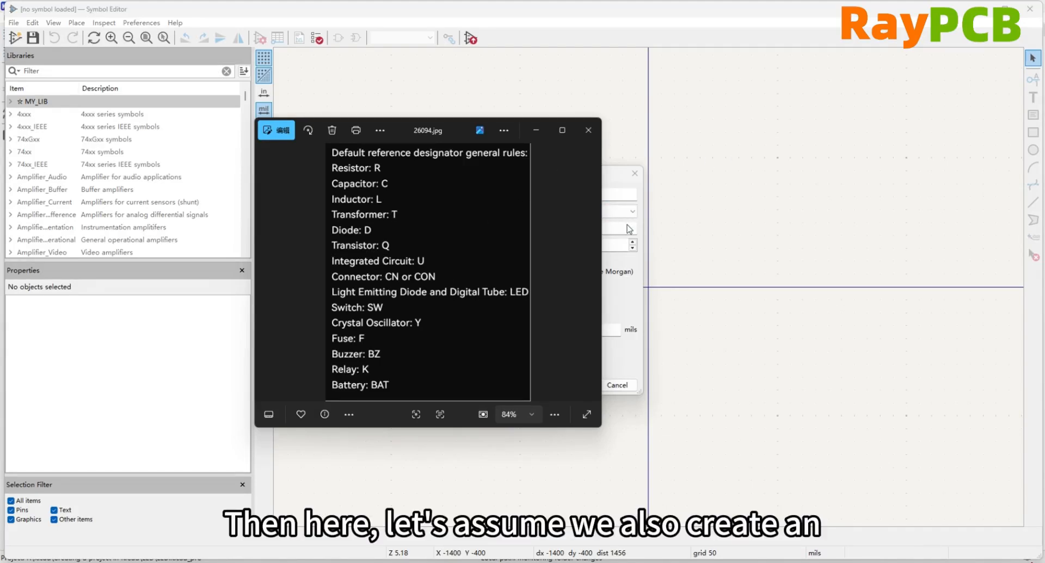
{"action": "left_click", "coordinate": [631, 287]}
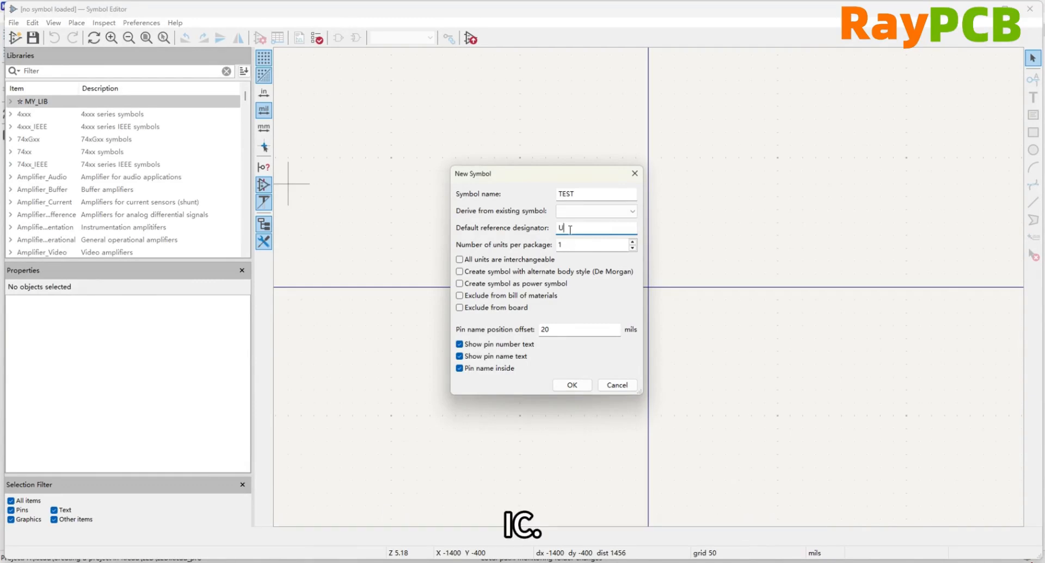
{"action": "left_click_drag", "start_coordinate": [564, 228], "coordinate": [558, 231]}
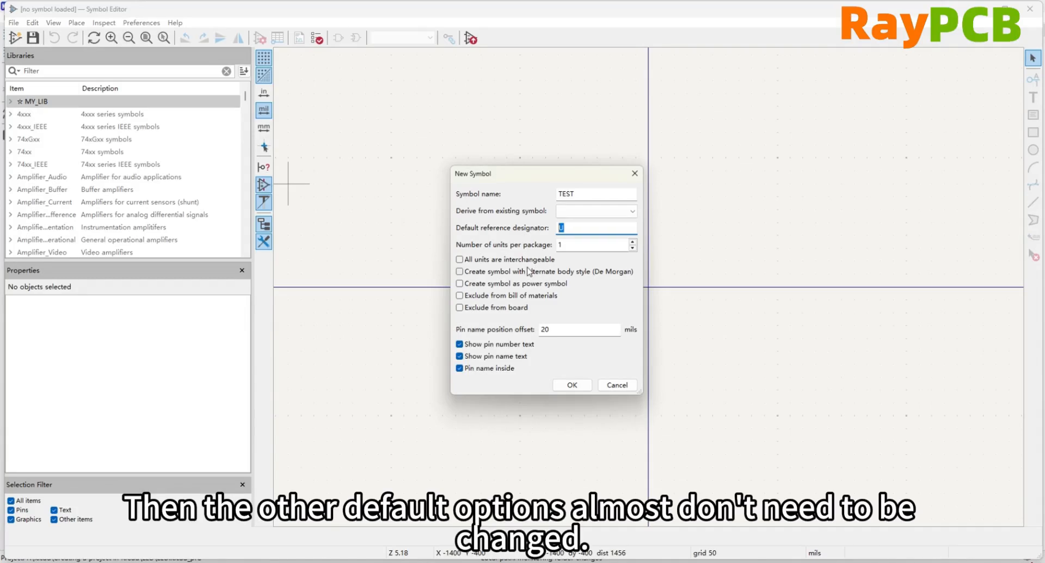
{"action": "left_click", "coordinate": [572, 385]}
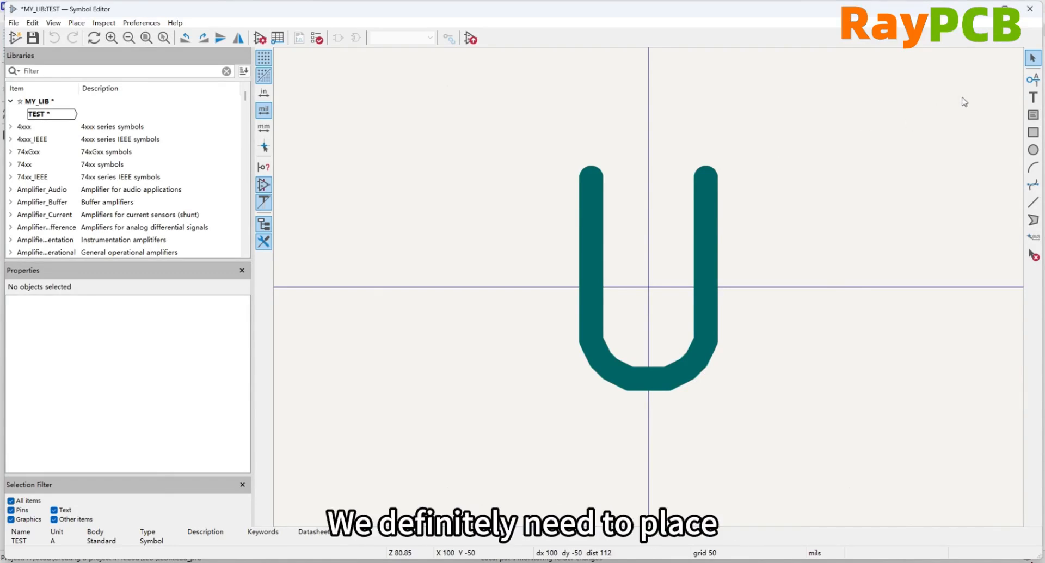
Start a new pin in the TEST symbol with the name TEST1 and pin number 1
{"action": "left_click", "coordinate": [1031, 81]}
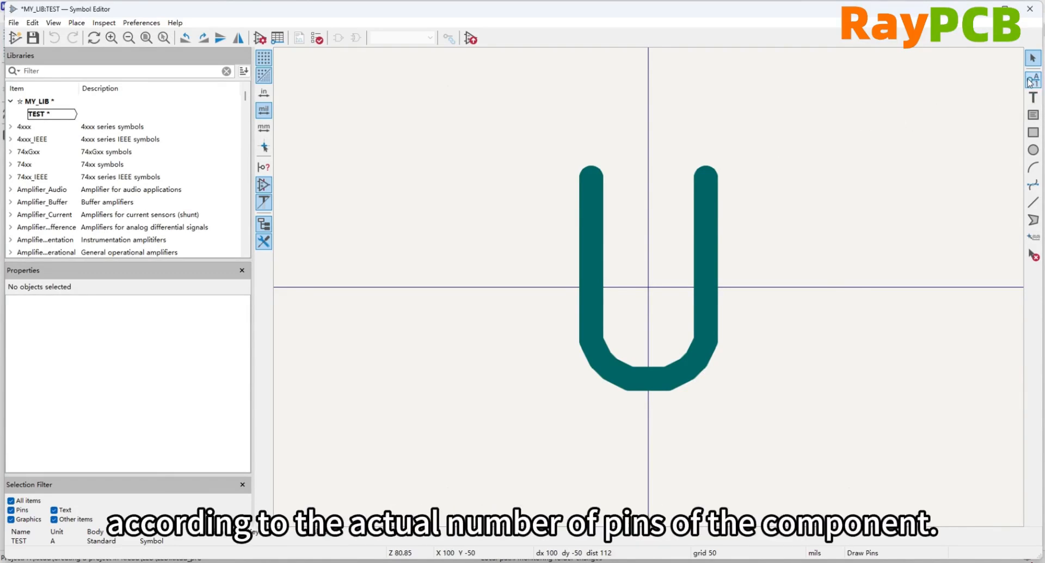
{"action": "left_click", "coordinate": [648, 287]}
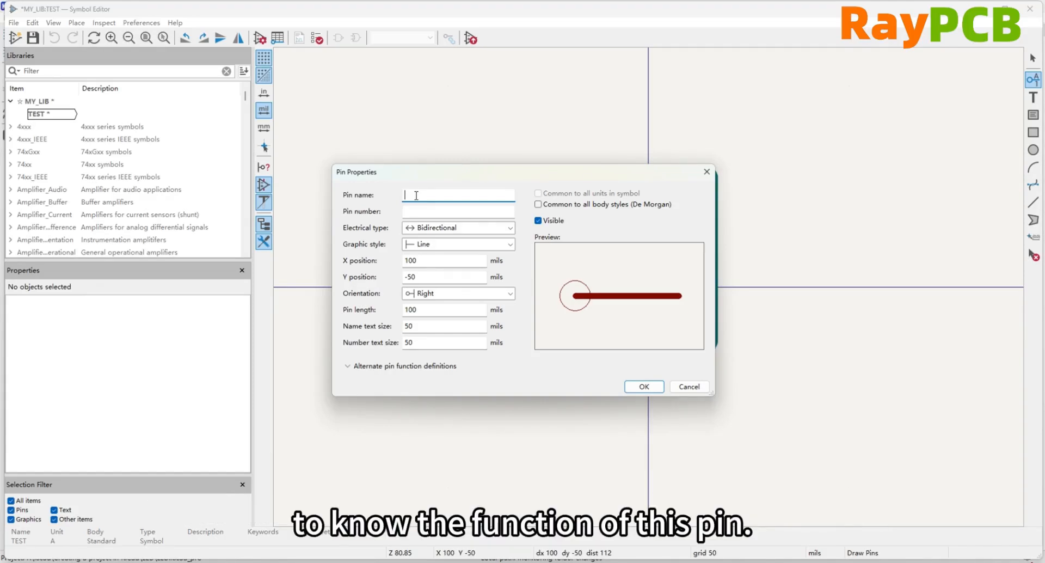
{"action": "type", "text": "TEST1"}
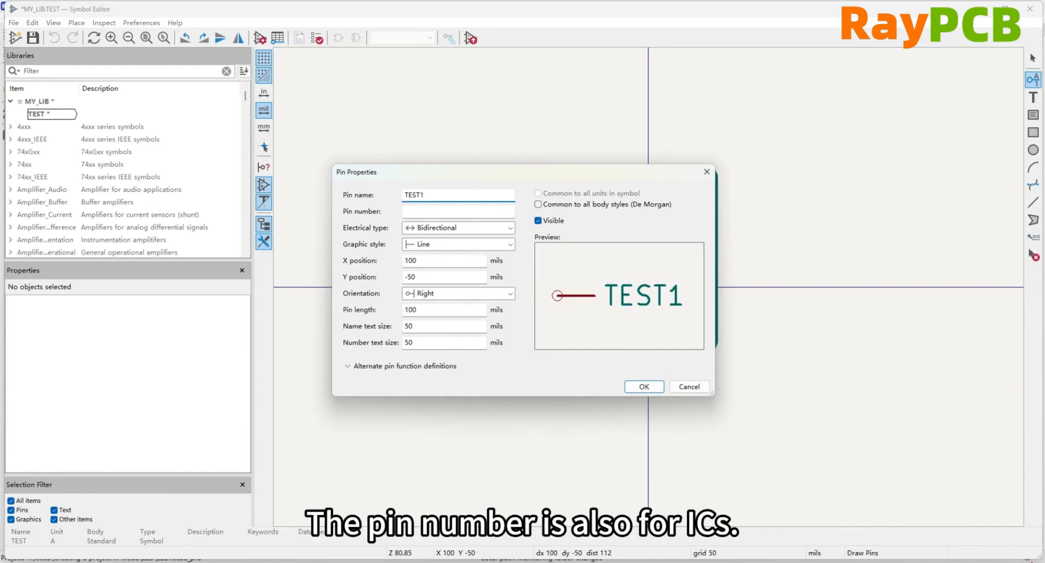
{"action": "left_click", "coordinate": [427, 210]}
{"action": "type", "text": "1"}
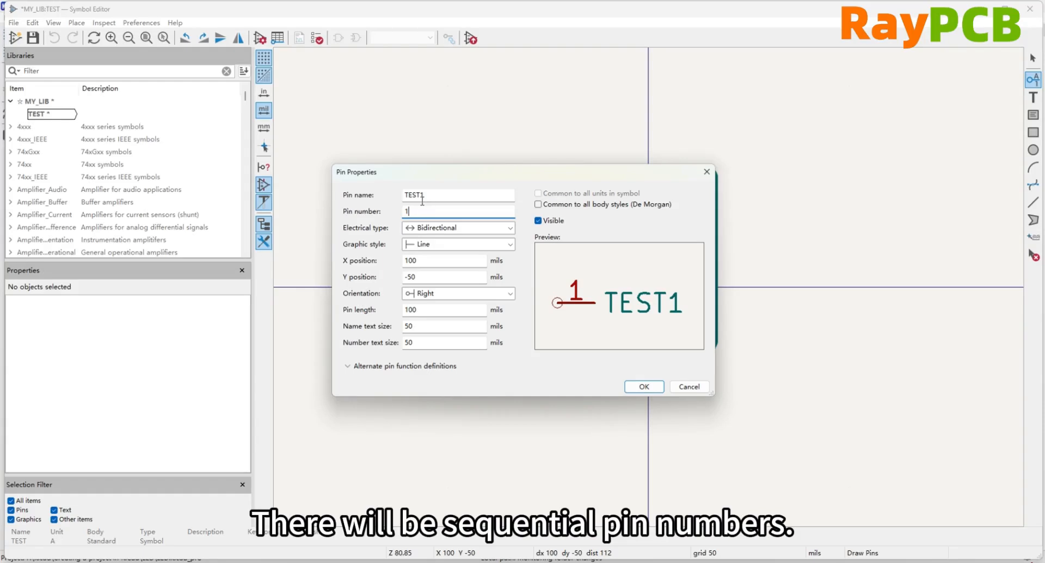
Set the pin's electrical type to Bidirectional and its graphic style to Clock
{"action": "left_click", "coordinate": [439, 235]}
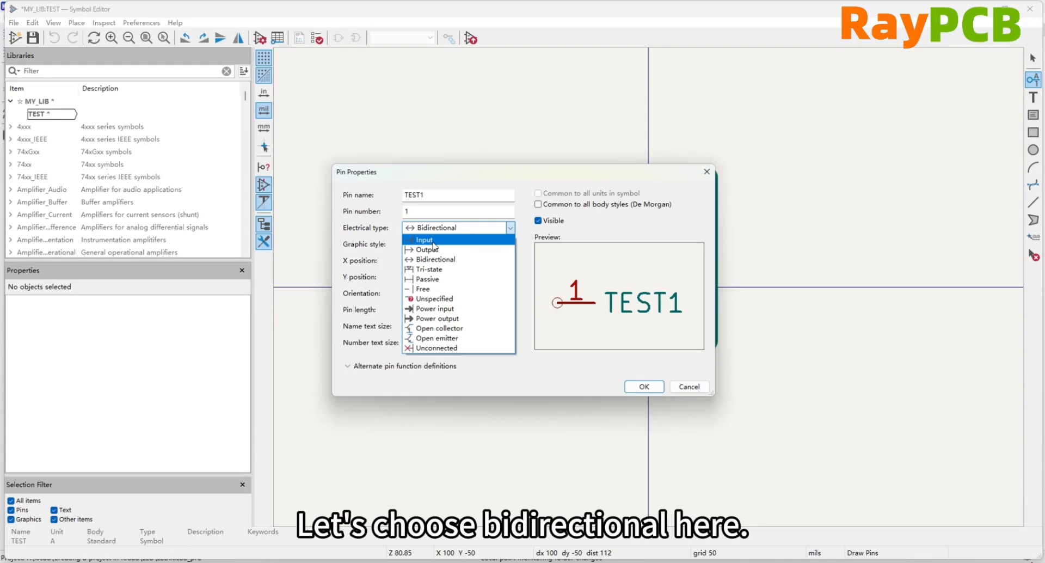
{"action": "left_click", "coordinate": [439, 259]}
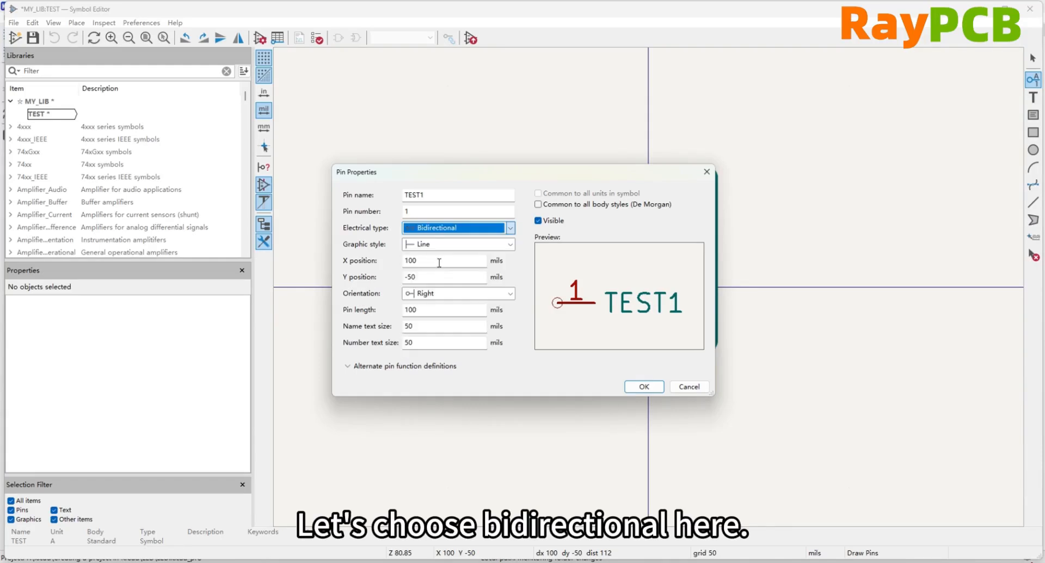
{"action": "left_click", "coordinate": [463, 246]}
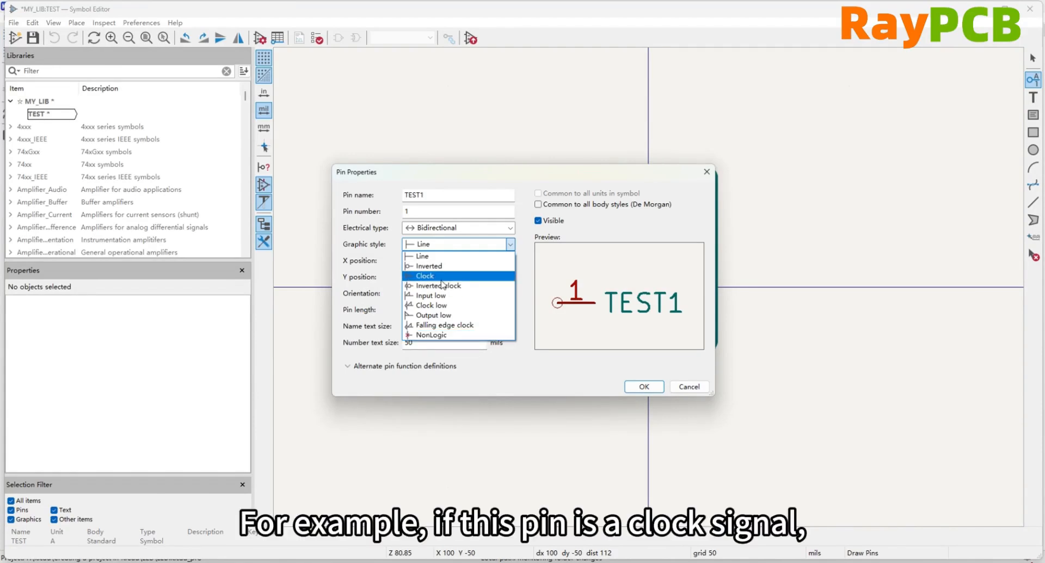
{"action": "left_click", "coordinate": [441, 277]}
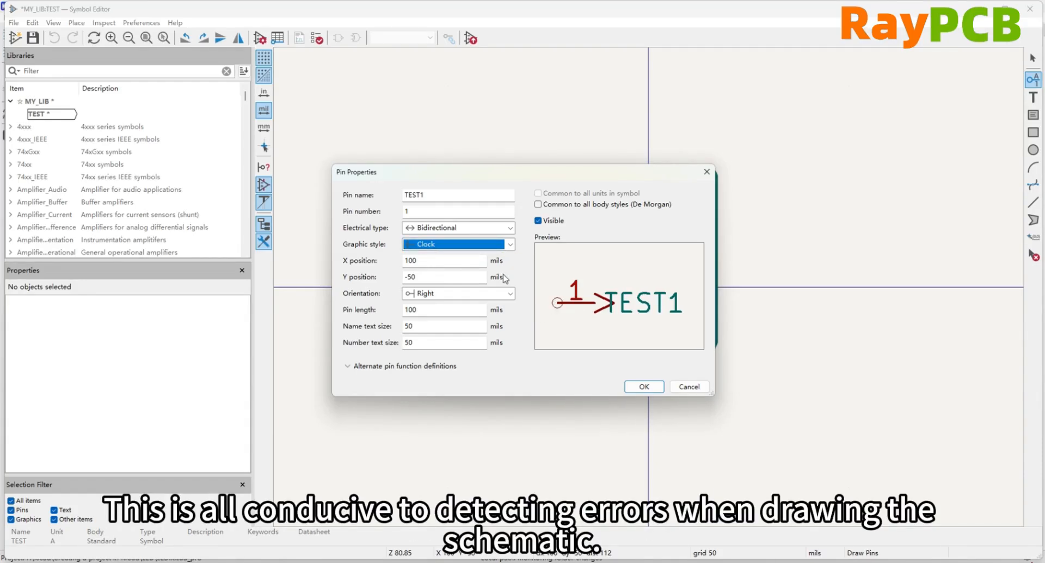
Preview the pin with Left, Up and Down orientations and set its orientation back to Right
{"action": "left_click", "coordinate": [495, 294]}
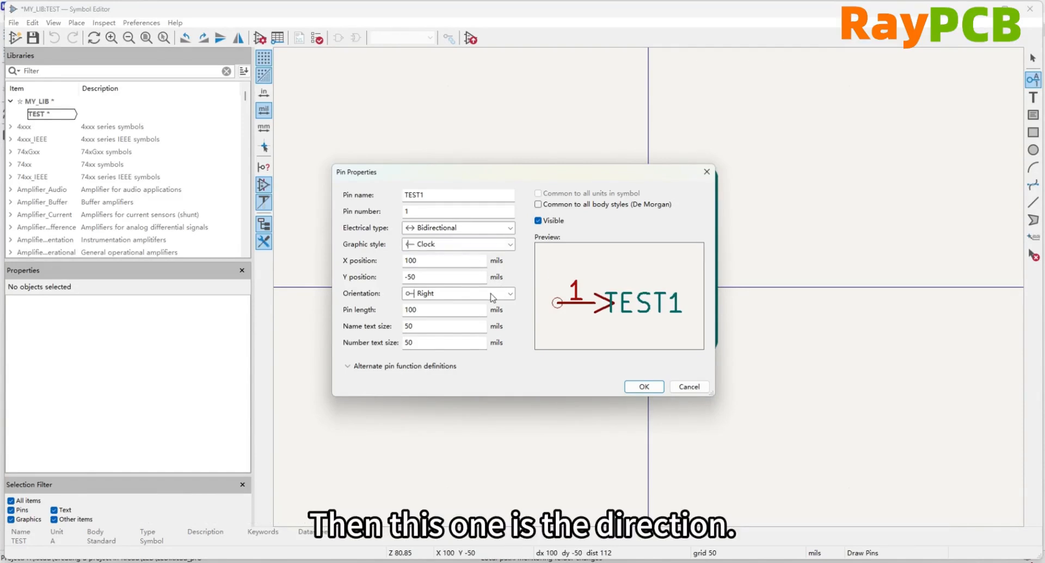
{"action": "left_click", "coordinate": [454, 309]}
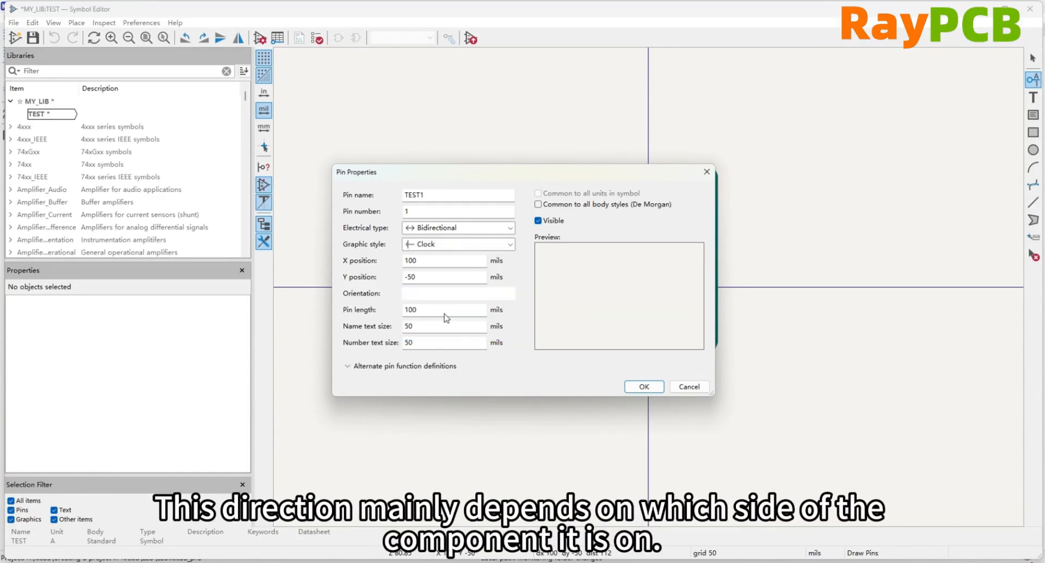
{"action": "left_click", "coordinate": [445, 294]}
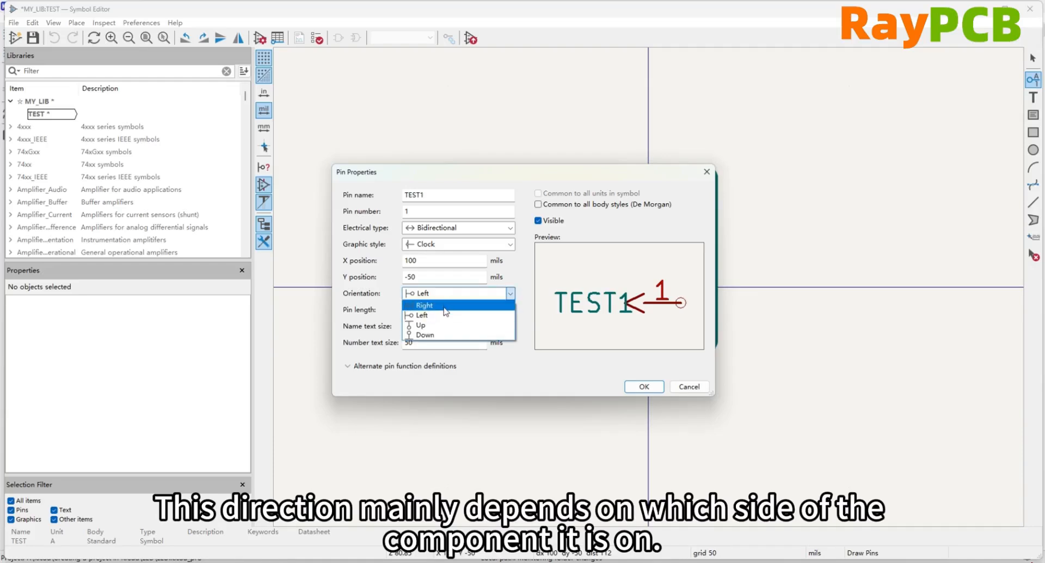
{"action": "left_click", "coordinate": [441, 325]}
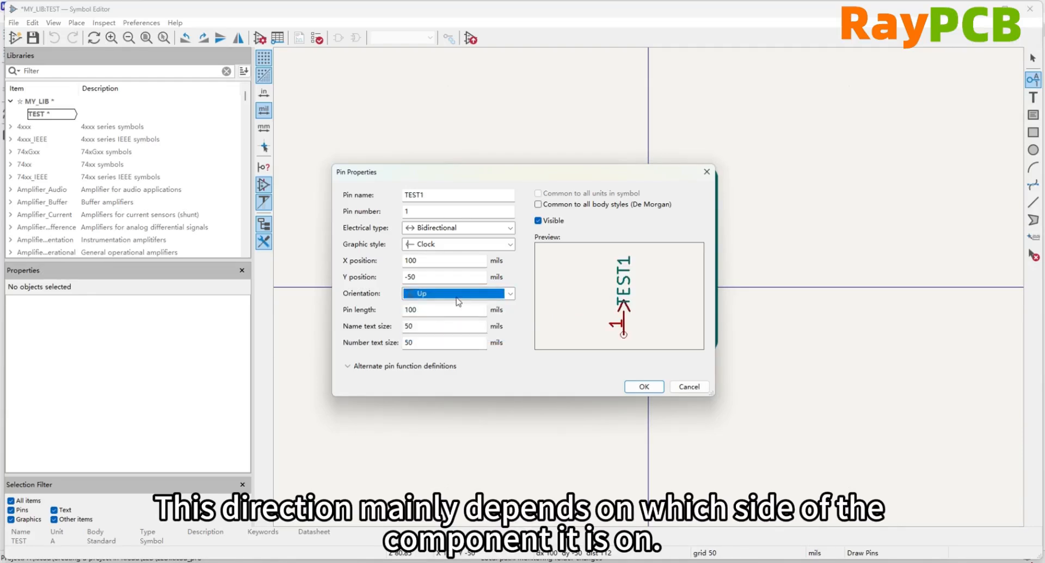
{"action": "left_click", "coordinate": [457, 297]}
{"action": "left_click", "coordinate": [444, 335]}
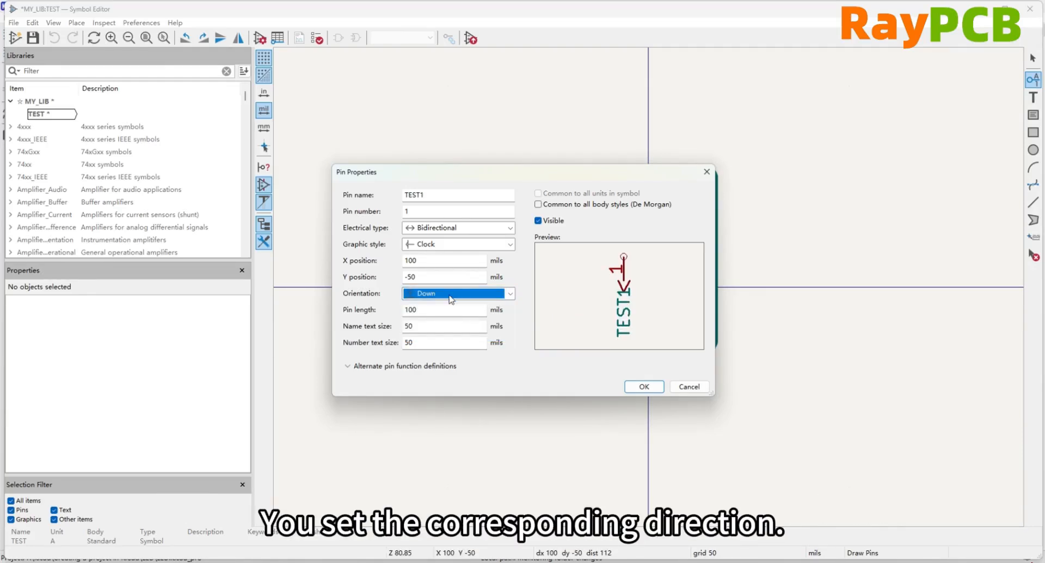
{"action": "left_click", "coordinate": [450, 296]}
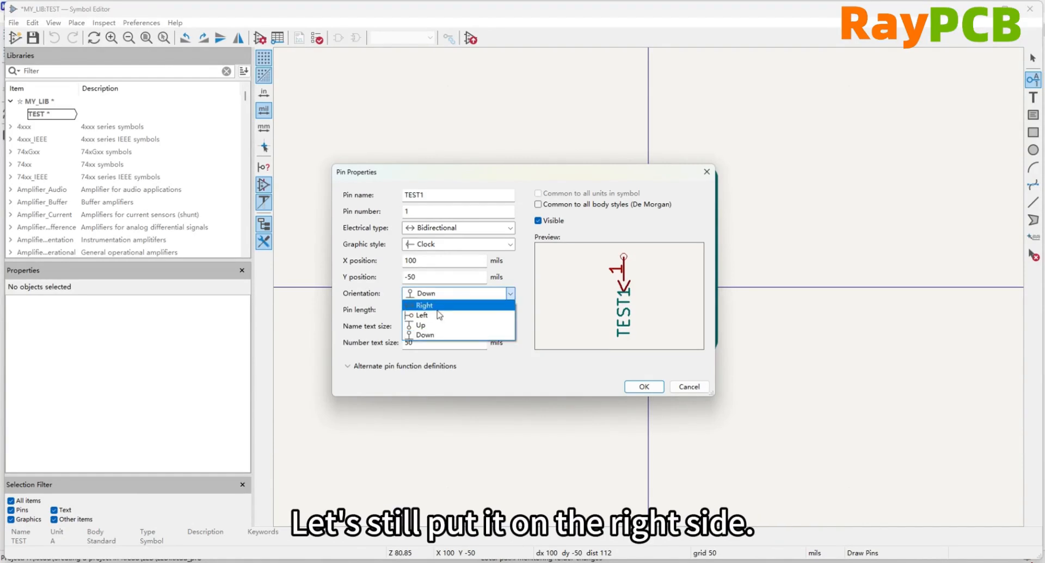
{"action": "left_click", "coordinate": [436, 305]}
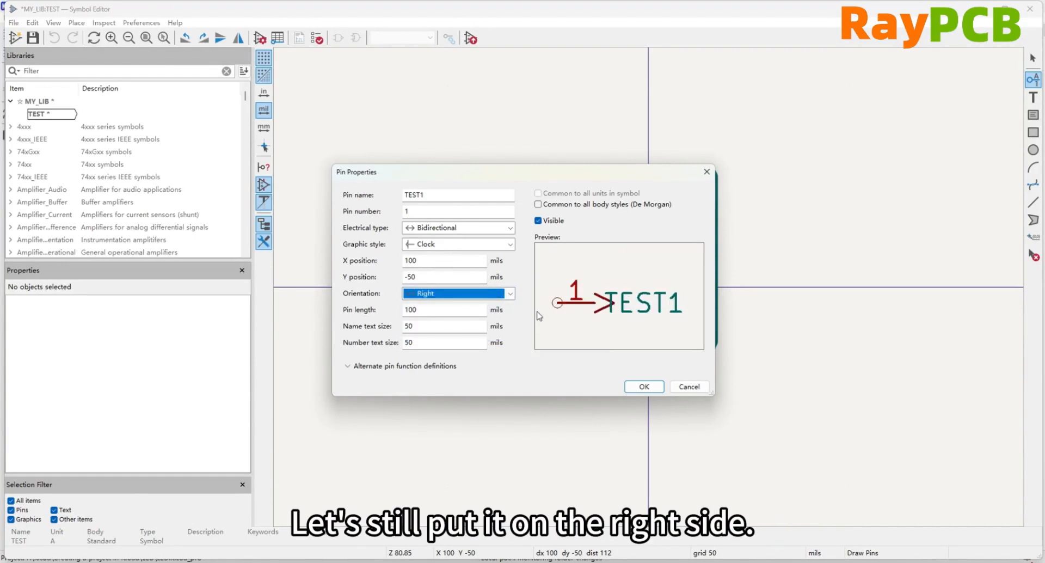
Confirm the pin properties and place the pin on the vertical axis, just above the reference designator U
{"action": "left_click", "coordinate": [644, 385]}
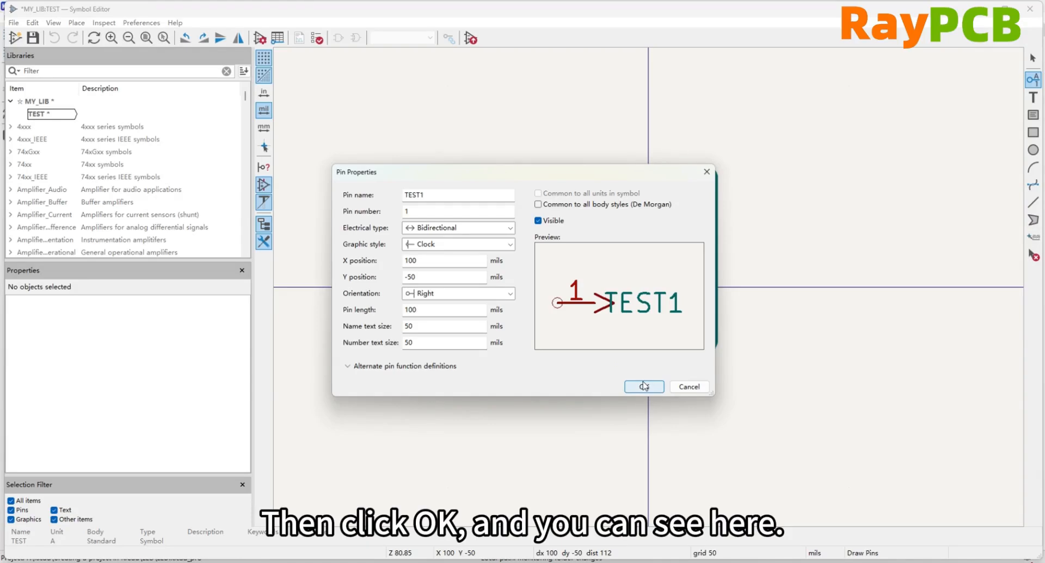
{"action": "scroll", "coordinate": [616, 234], "scroll_direction": "down", "scroll_amount": 6}
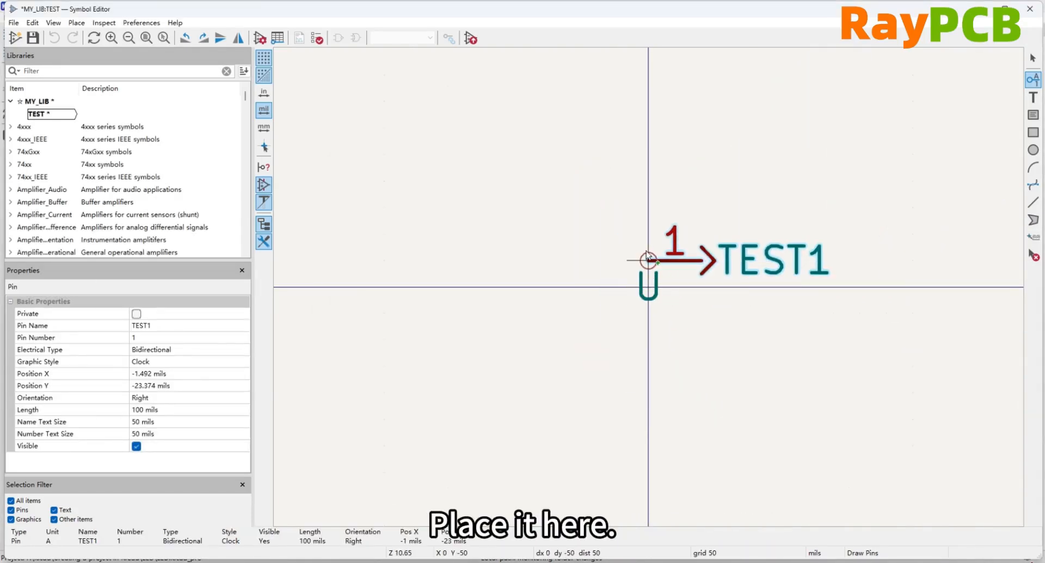
{"action": "left_click", "coordinate": [646, 246]}
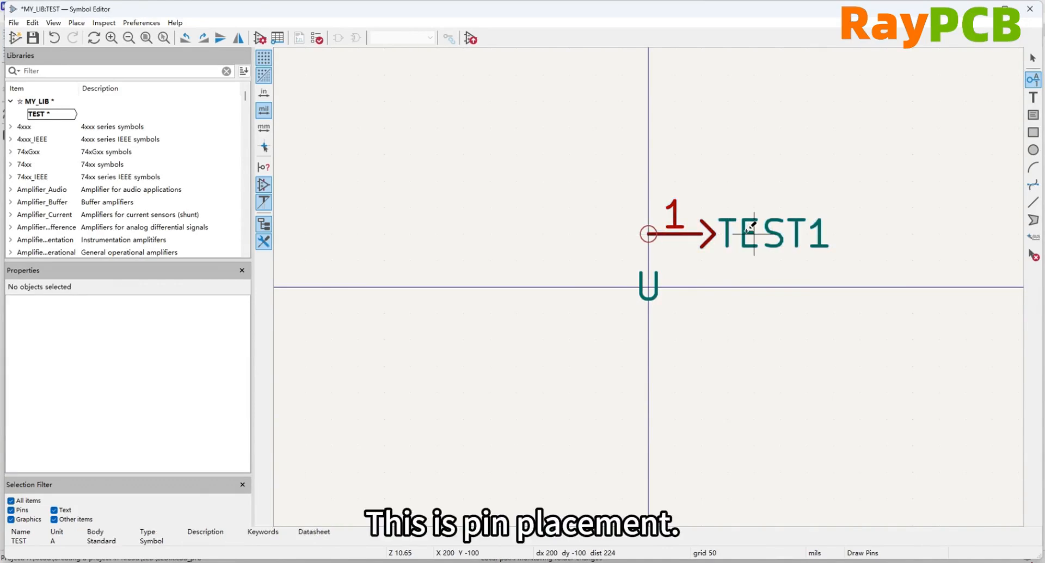
Add the text TEST2 with the default font and 50 mil size beside the TEST1 pin, just above the horizontal axis
{"action": "scroll", "coordinate": [646, 248], "scroll_direction": "down", "scroll_amount": 2}
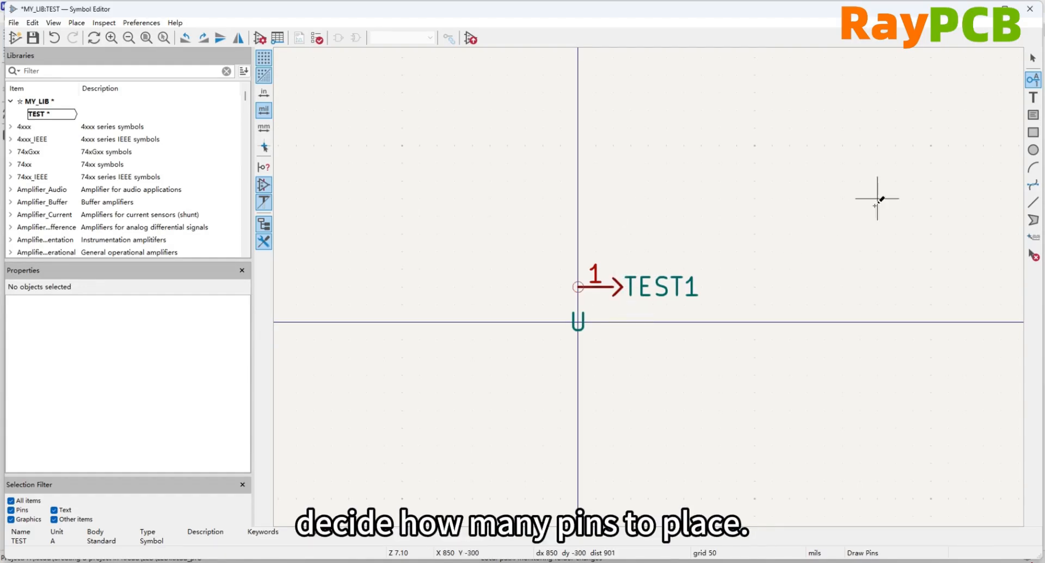
{"action": "left_click", "coordinate": [1031, 104]}
{"action": "left_click", "coordinate": [907, 142]}
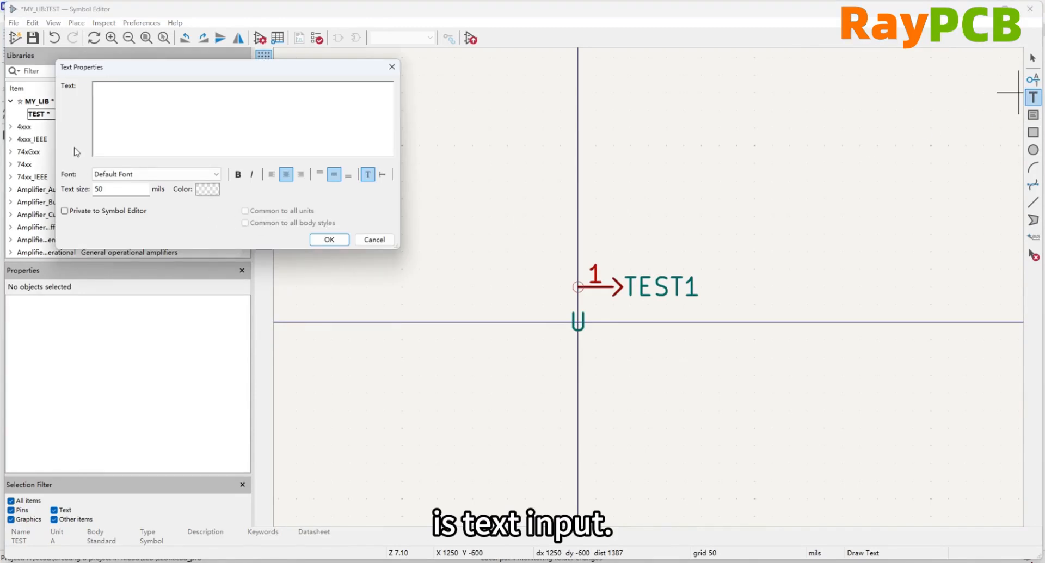
{"action": "type", "text": "TS"}
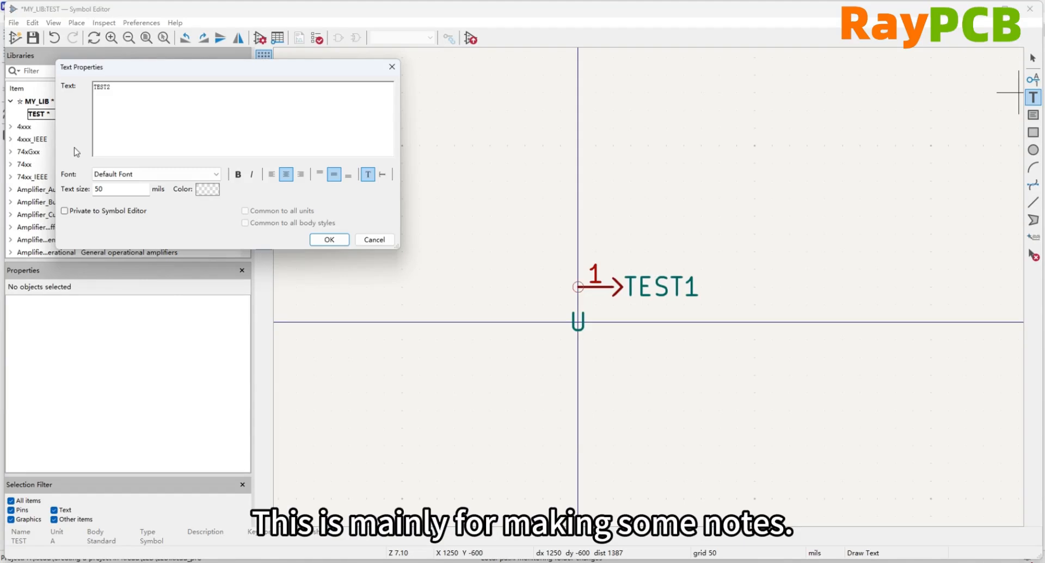
{"action": "key", "text": "Return"}
{"action": "left_click", "coordinate": [329, 239]}
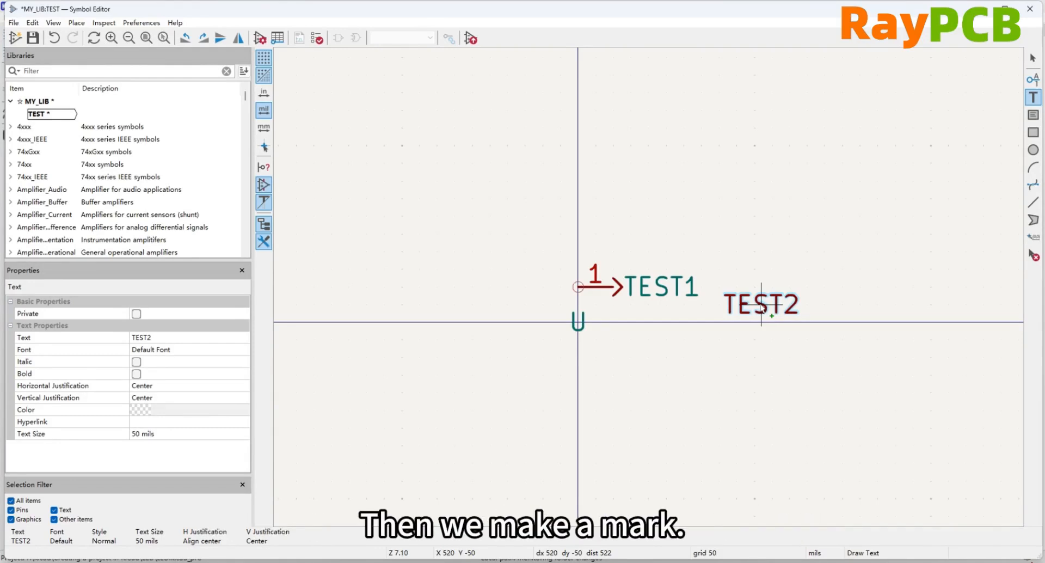
{"action": "left_click", "coordinate": [761, 308]}
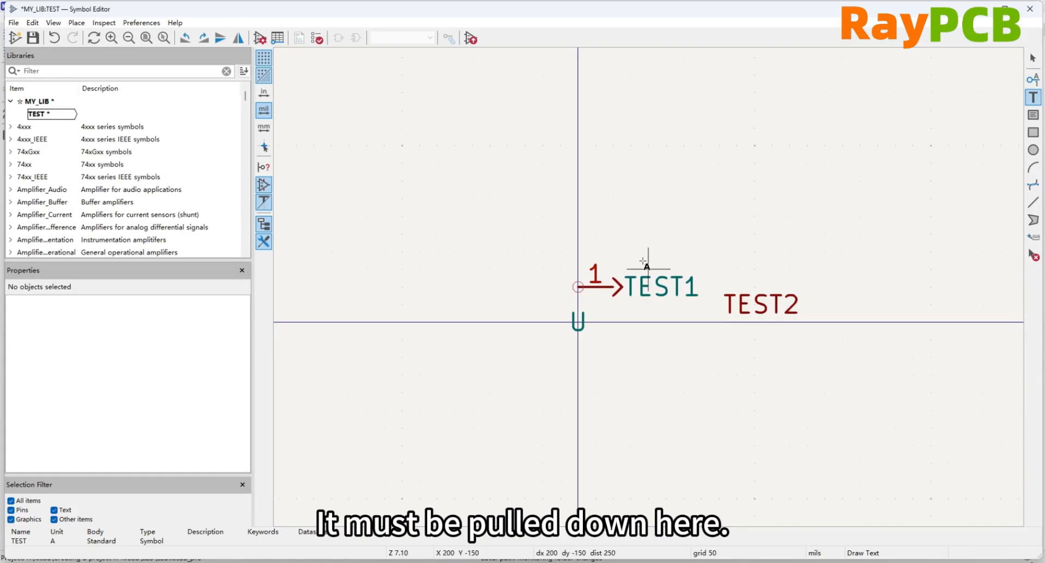
Draw a text box above the TEST1 pin, ending at X 750, Y -350 mils, with the text TEST and the default 50 mil font
{"action": "left_click", "coordinate": [1034, 118]}
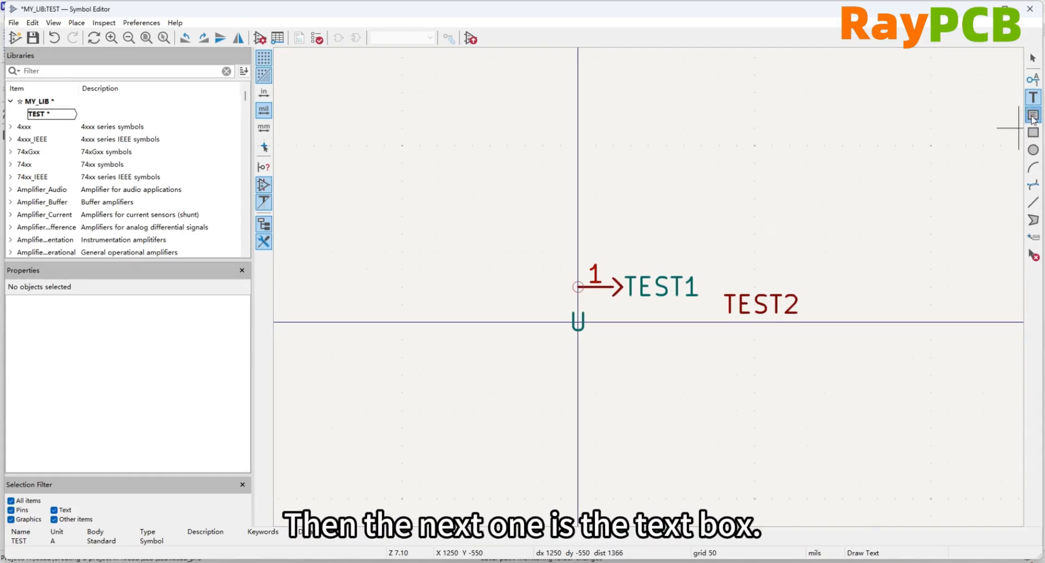
{"action": "left_click", "coordinate": [665, 110]}
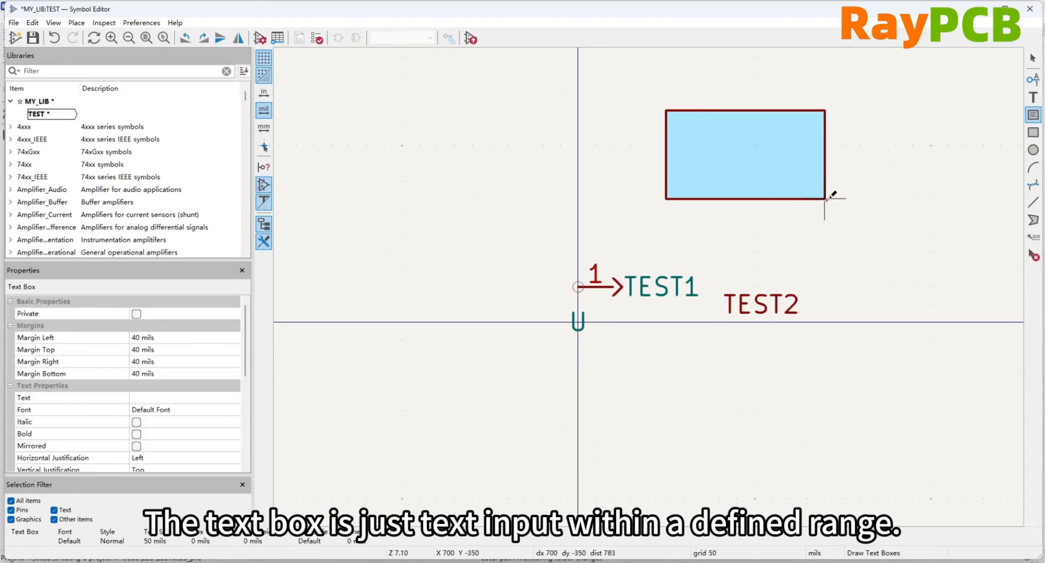
{"action": "left_click", "coordinate": [774, 171]}
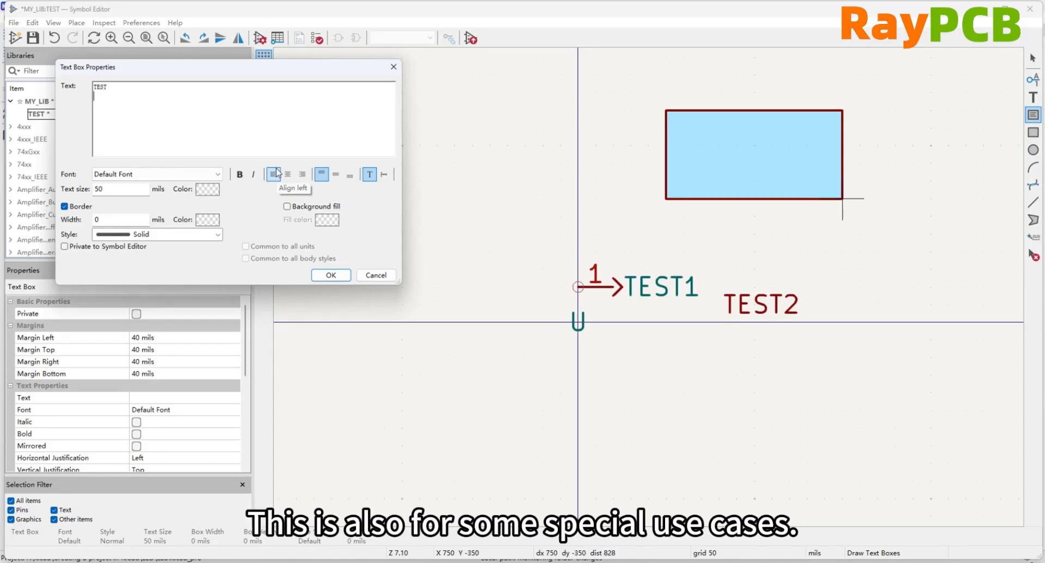
{"action": "left_click", "coordinate": [331, 275]}
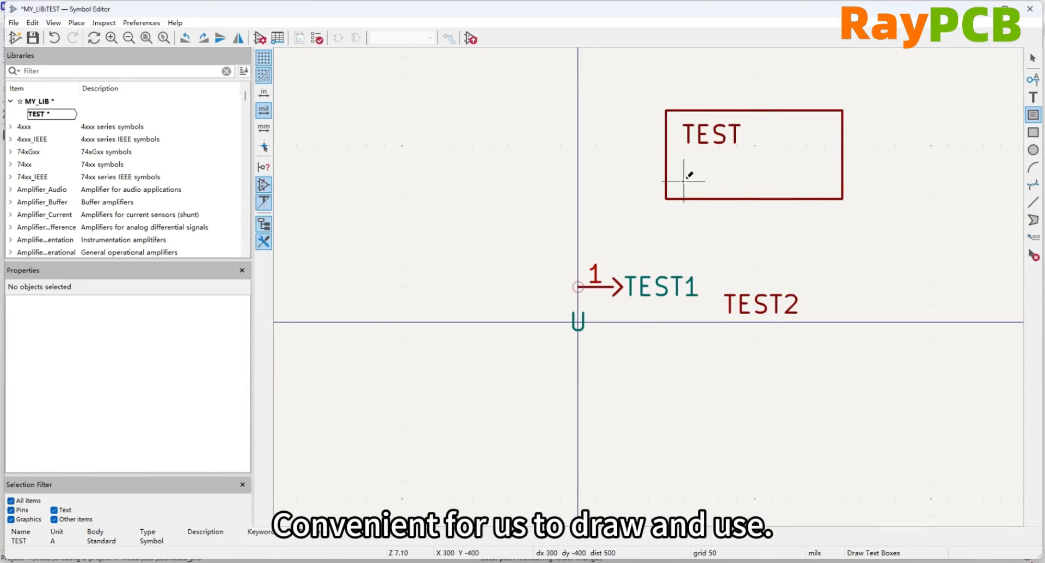
Draw a rectangle as the IC outline around the text box, from X 100, Y -750 to X 1000, Y 0 mils
{"action": "scroll", "coordinate": [651, 282], "scroll_direction": "down", "scroll_amount": 2}
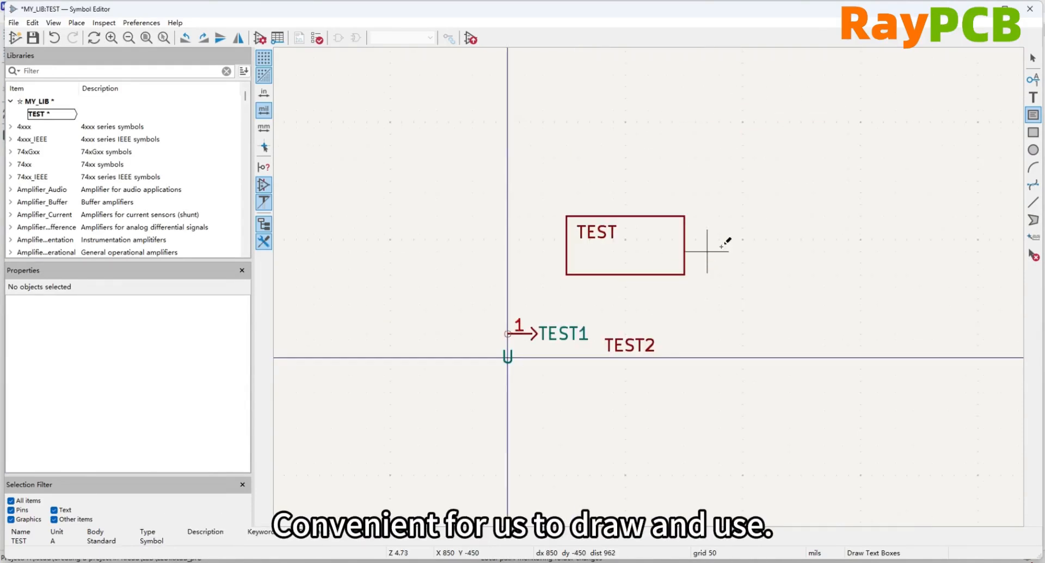
{"action": "left_click", "coordinate": [1035, 134]}
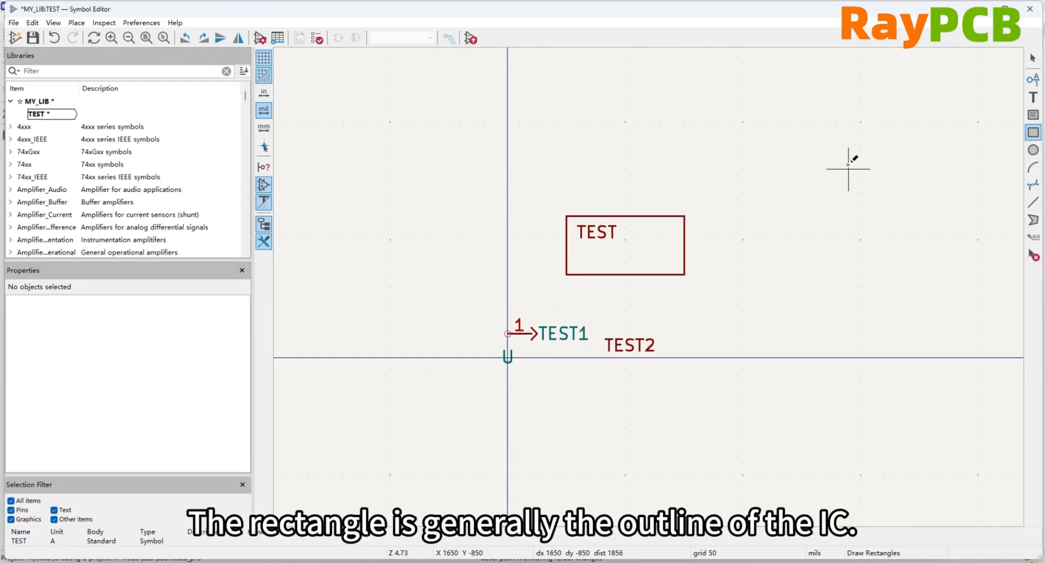
{"action": "left_click", "coordinate": [531, 181]}
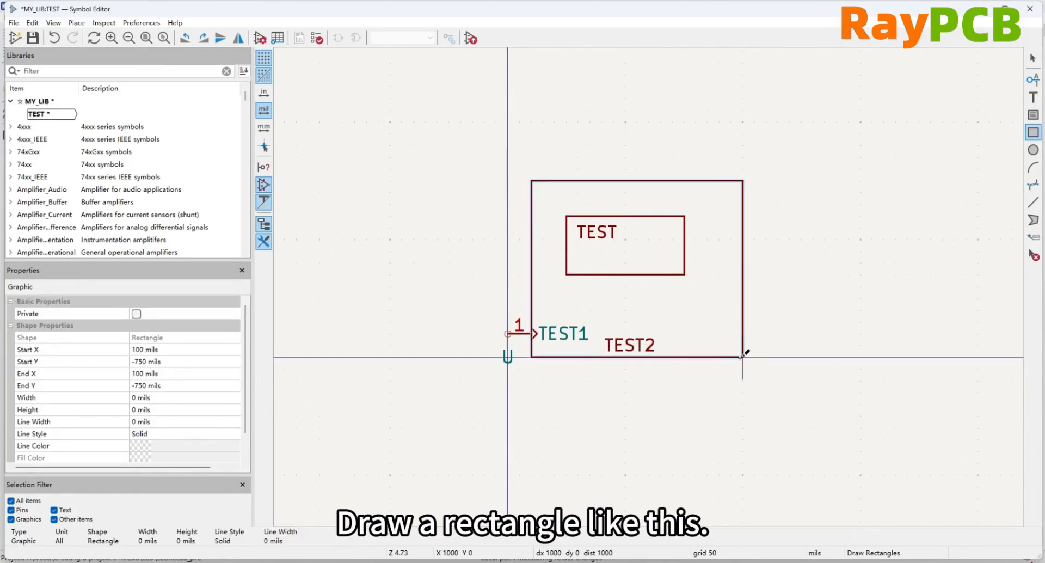
{"action": "left_click", "coordinate": [743, 357]}
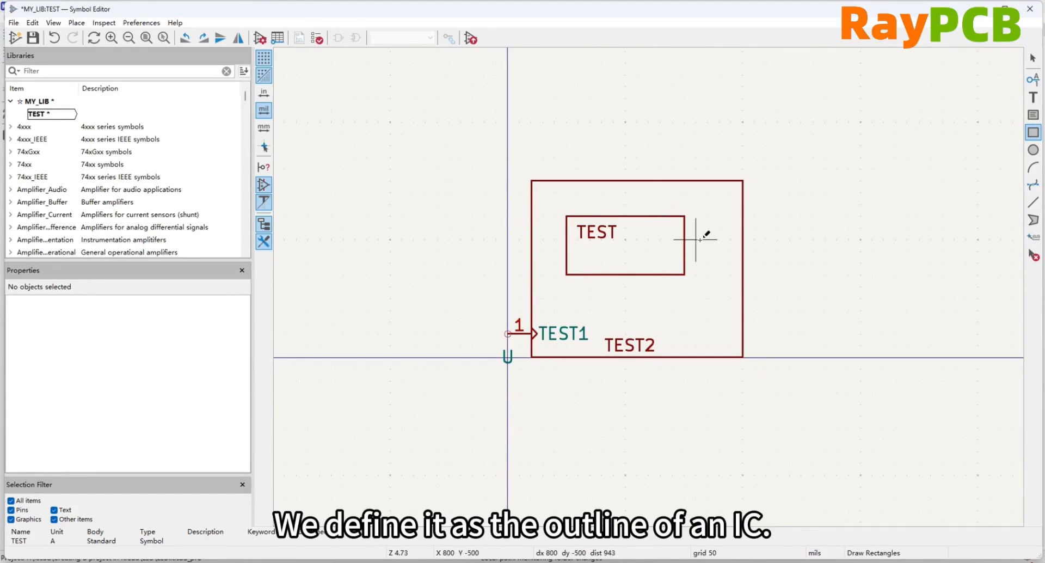
Draw a small circle between the text box and TEST2, centred at X 500, Y -250 mils
{"action": "left_click", "coordinate": [1039, 150]}
{"action": "left_click", "coordinate": [625, 299]}
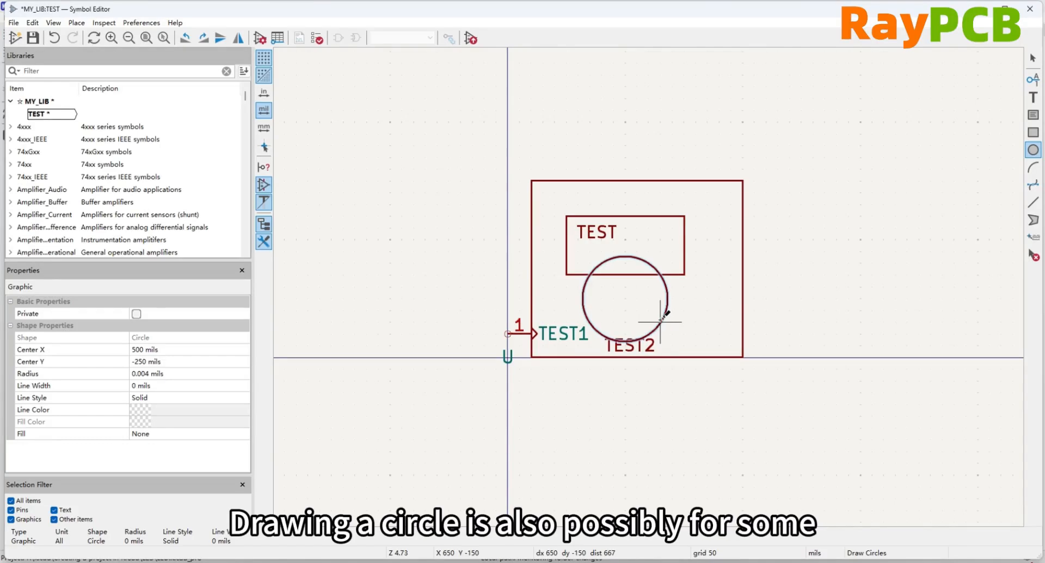
{"action": "left_click", "coordinate": [642, 303]}
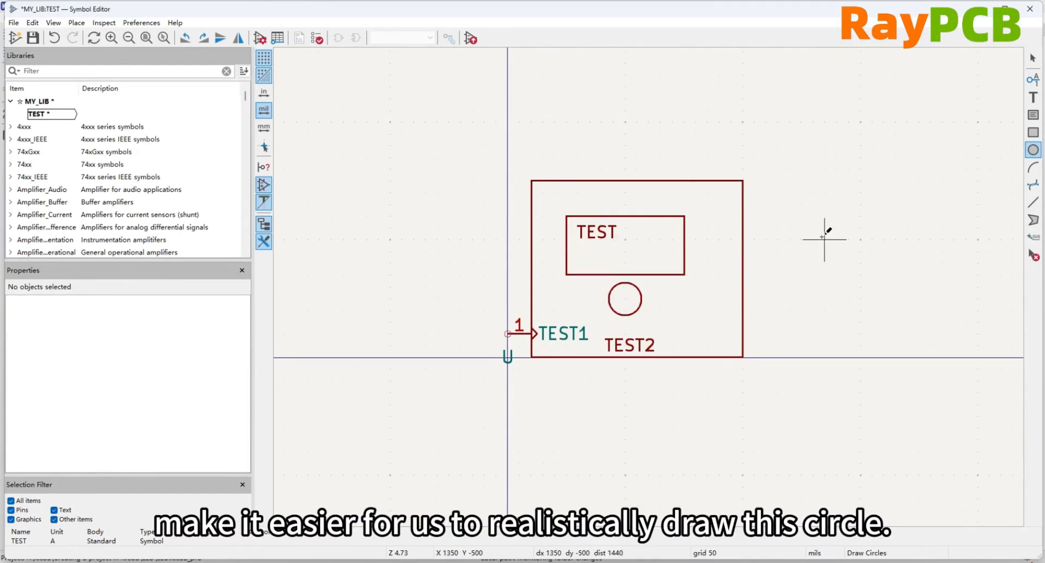
Draw an arc inside the outline rectangle, beside the circle, starting at X 900, Y -350 mils
{"action": "left_click", "coordinate": [1031, 171]}
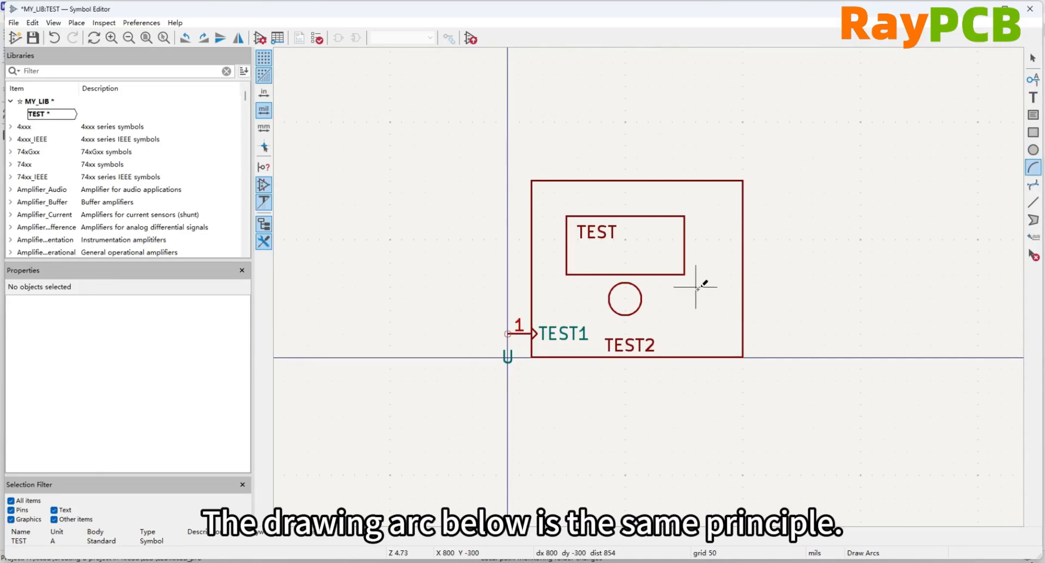
{"action": "left_click", "coordinate": [719, 275]}
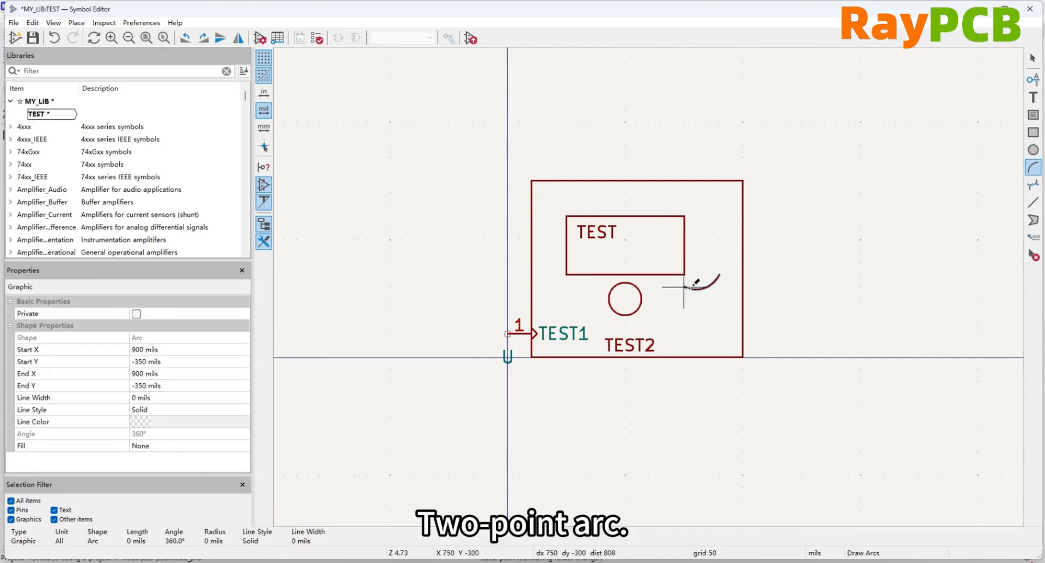
{"action": "left_click", "coordinate": [661, 309]}
Draw an S-shaped Bezier curve outside the outline rectangle, starting at X 1300, Y -450 mils
{"action": "left_click", "coordinate": [1034, 186]}
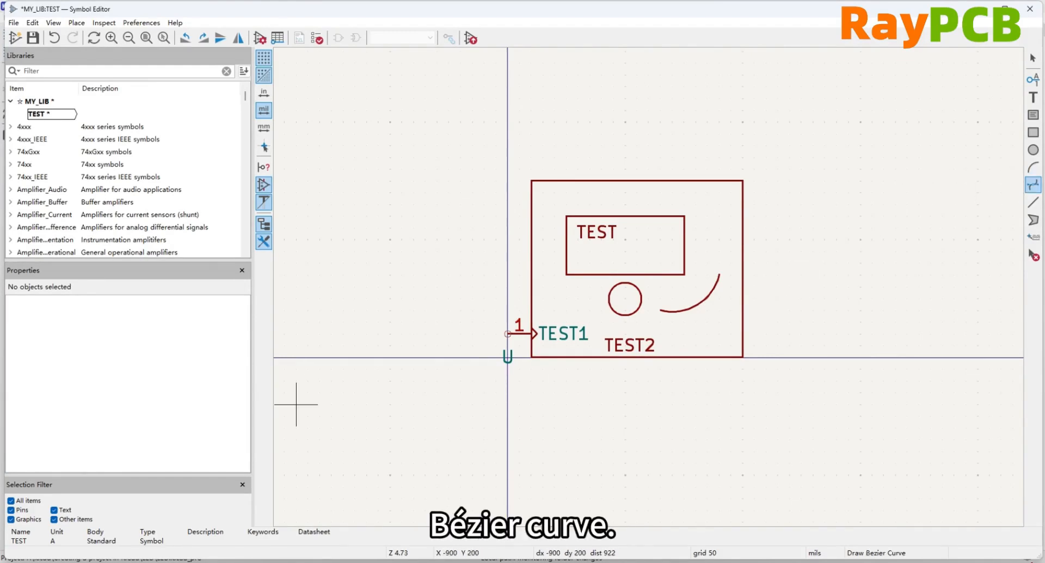
{"action": "left_click", "coordinate": [812, 252]}
{"action": "left_click", "coordinate": [825, 180]}
{"action": "left_click", "coordinate": [883, 239]}
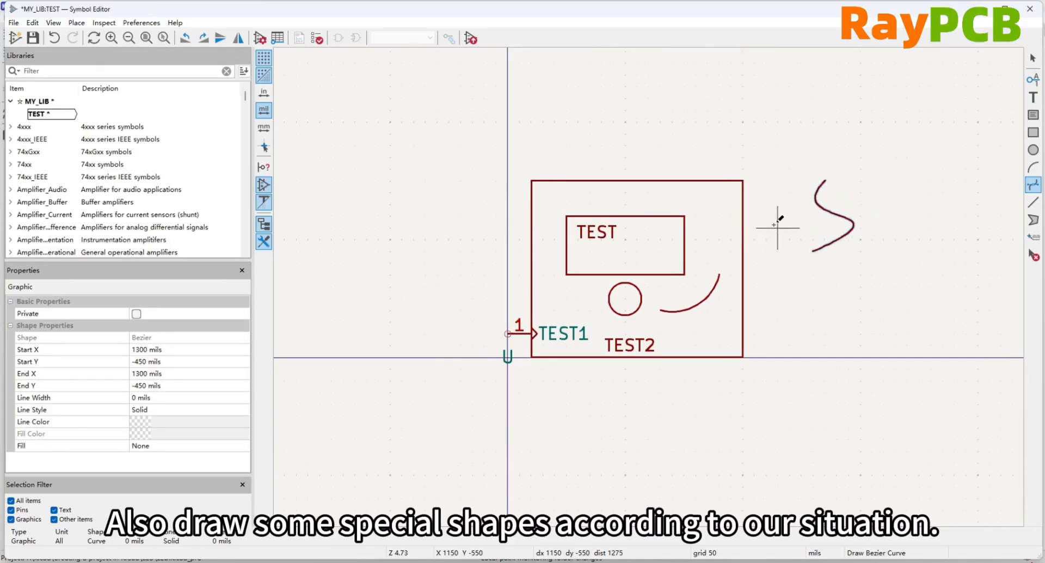
{"action": "left_click", "coordinate": [770, 226]}
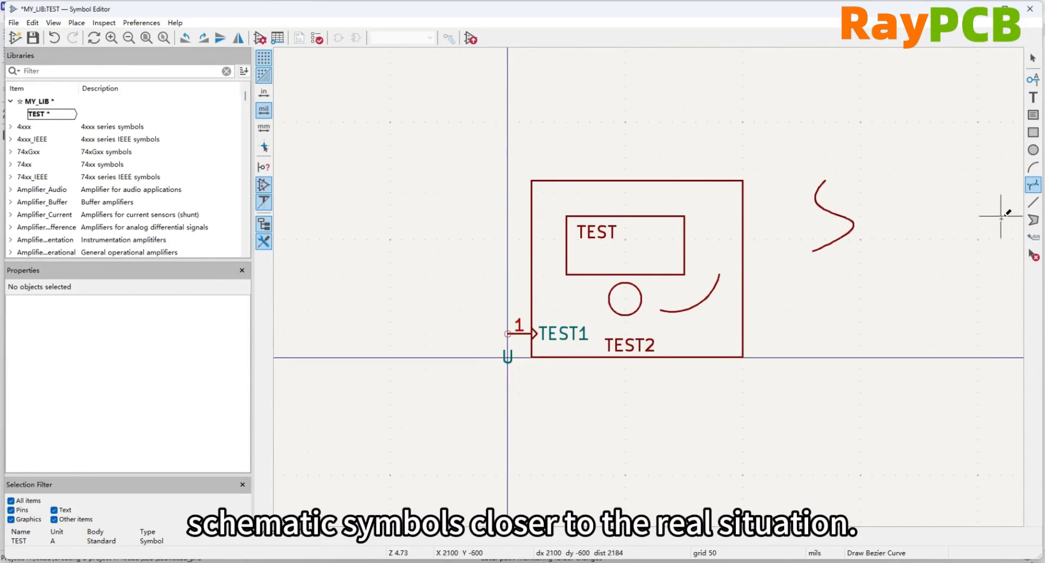
Draw an open two-segment line above the outline rectangle, finishing it at X 1250, Y -850 mils
{"action": "left_click", "coordinate": [1033, 202]}
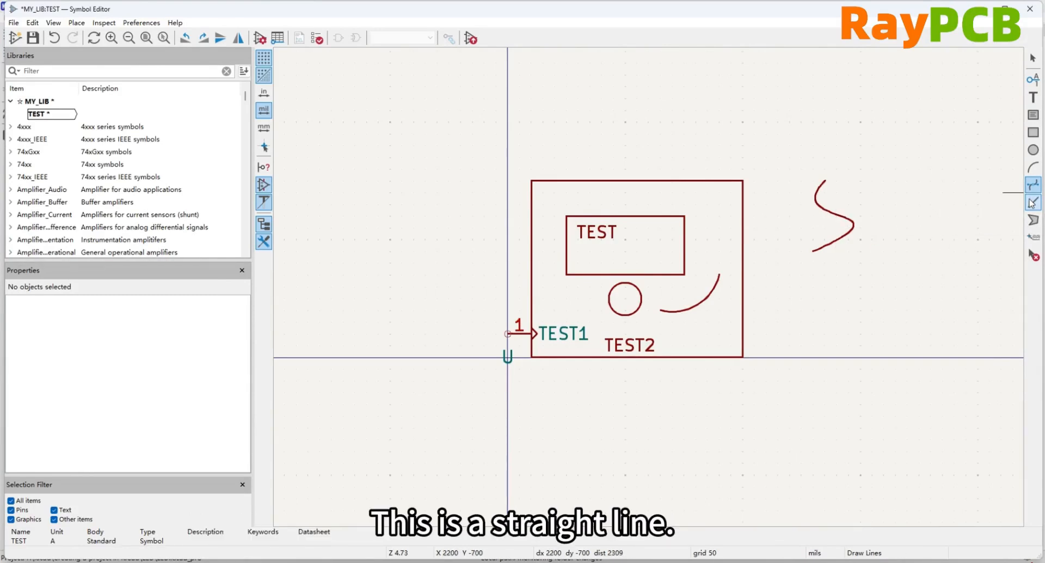
{"action": "left_click", "coordinate": [719, 86]}
{"action": "left_click", "coordinate": [813, 98]}
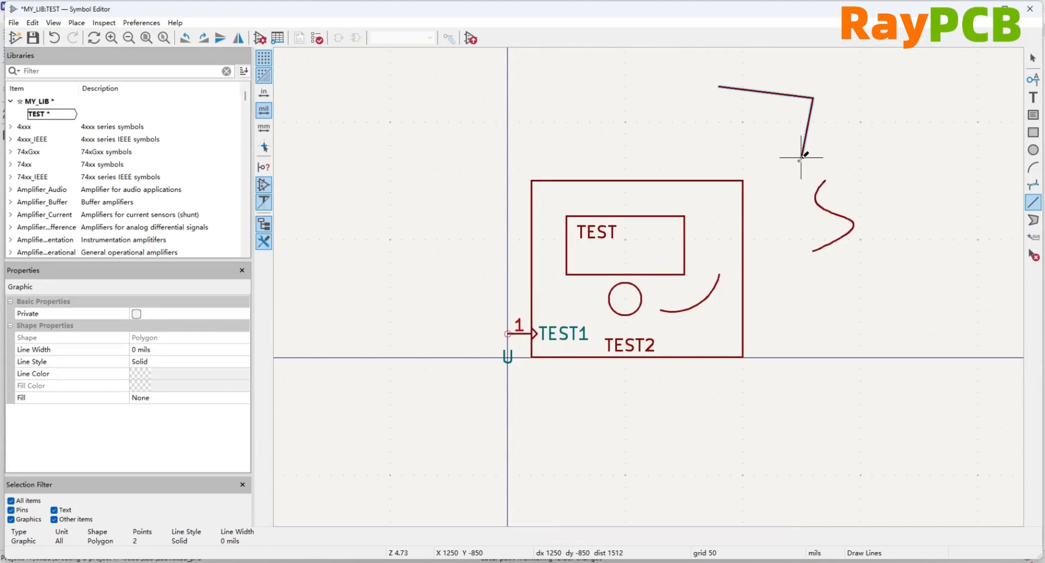
{"action": "right_click", "coordinate": [801, 159]}
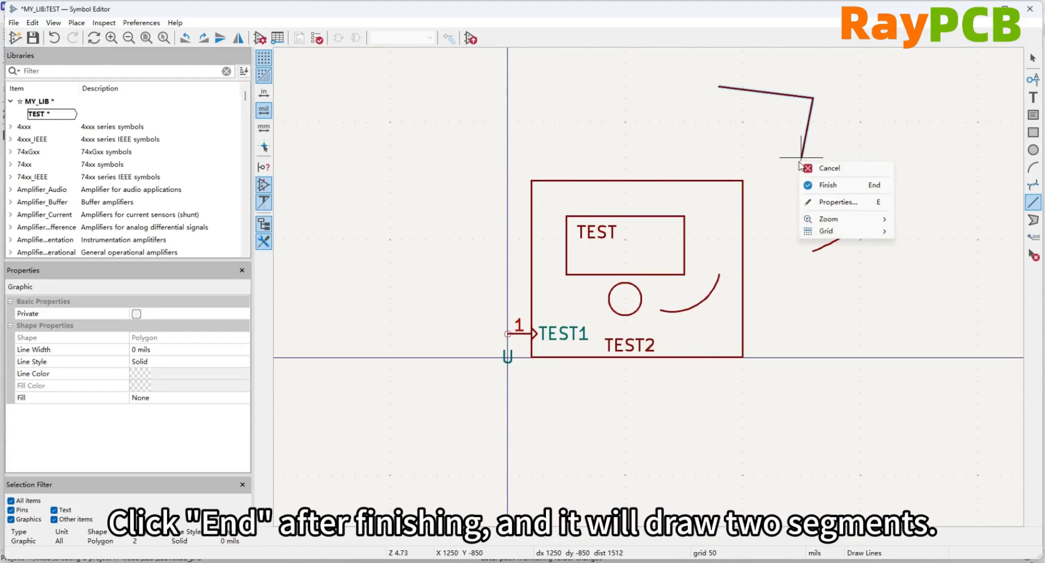
{"action": "left_click", "coordinate": [825, 185]}
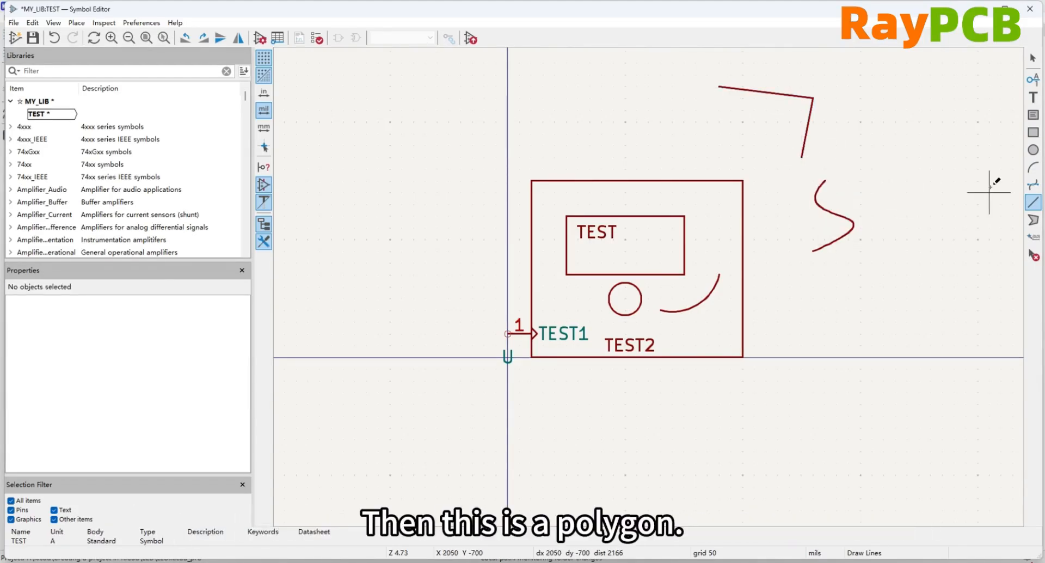
Draw a closed four-sided polygon beside the two-segment line, above the Bezier curve
{"action": "left_click", "coordinate": [1035, 223]}
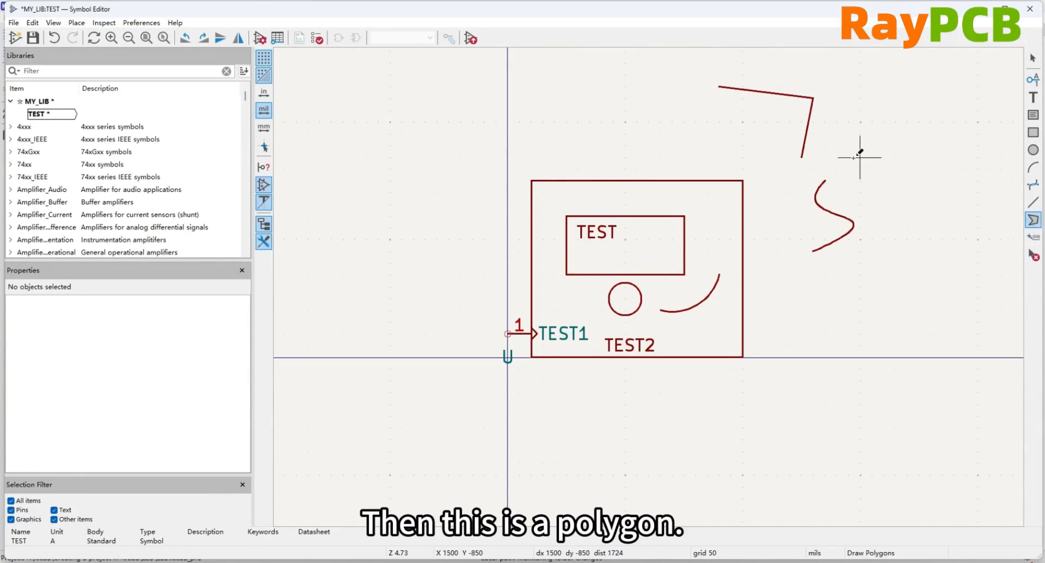
{"action": "left_click", "coordinate": [849, 86]}
{"action": "left_click", "coordinate": [919, 122]}
{"action": "left_click", "coordinate": [860, 180]}
{"action": "left_click", "coordinate": [837, 121]}
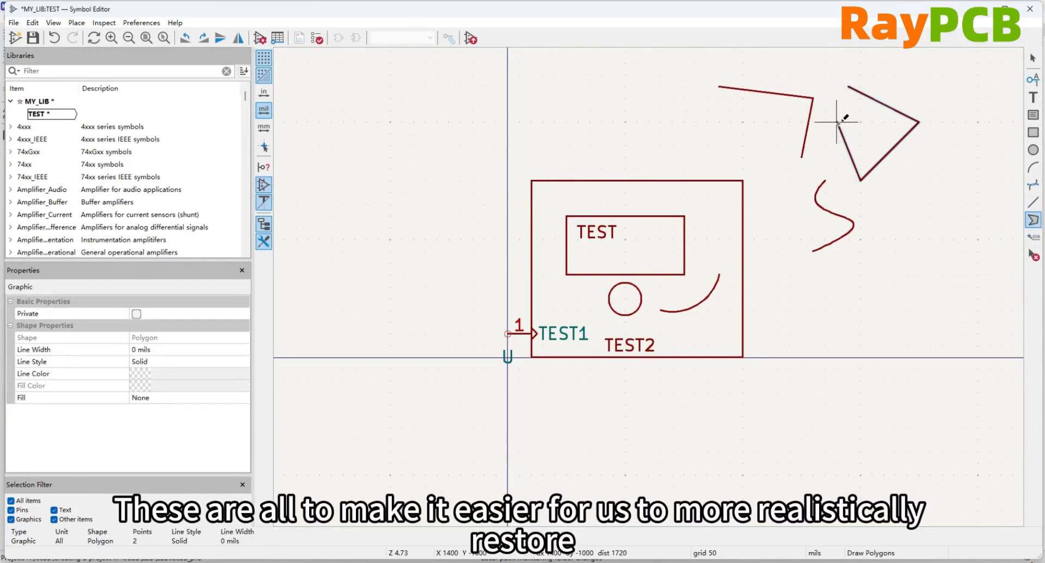
{"action": "right_click", "coordinate": [805, 109]}
{"action": "left_click", "coordinate": [807, 116]}
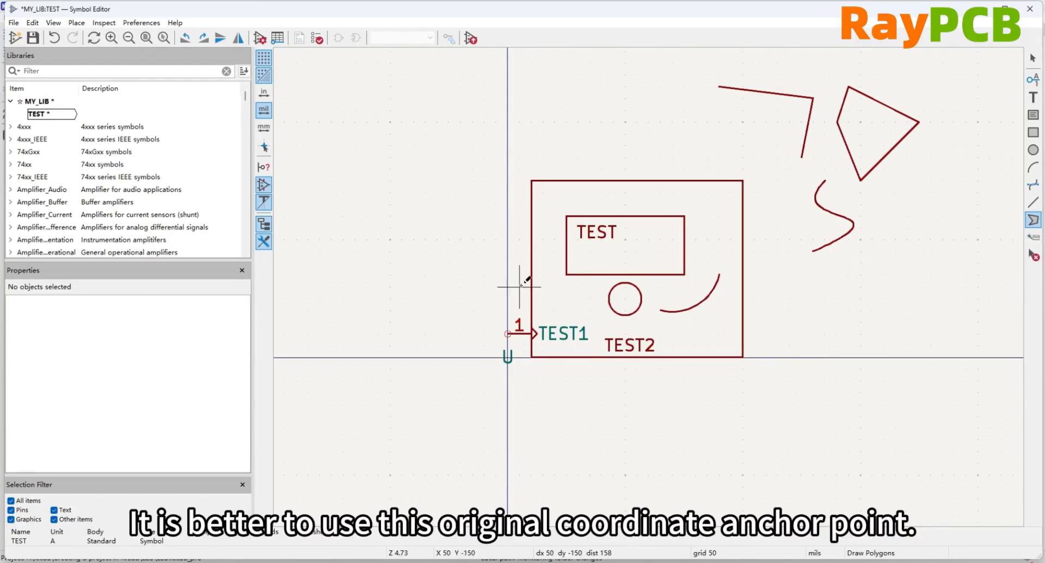
Delete the S-shaped Bezier curve and the four-sided polygon with the Interactive Delete Tool
{"action": "left_click", "coordinate": [1033, 255]}
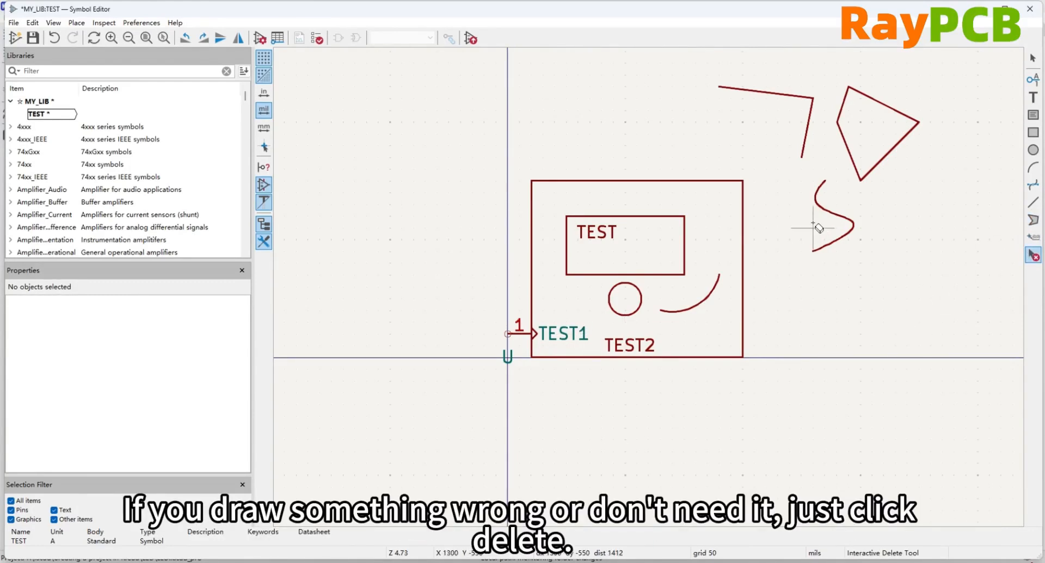
{"action": "left_click", "coordinate": [833, 216]}
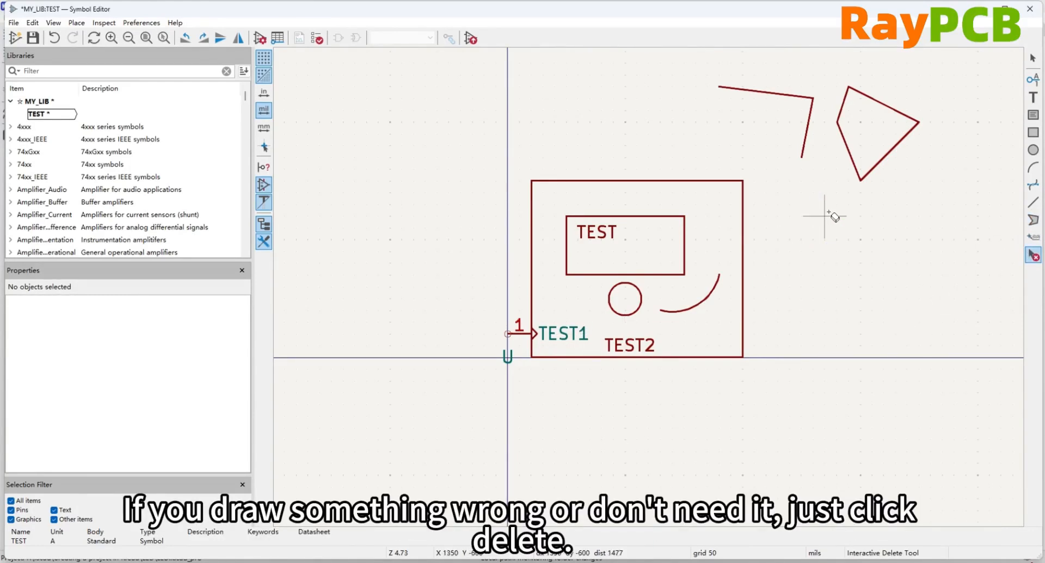
{"action": "left_click", "coordinate": [860, 180]}
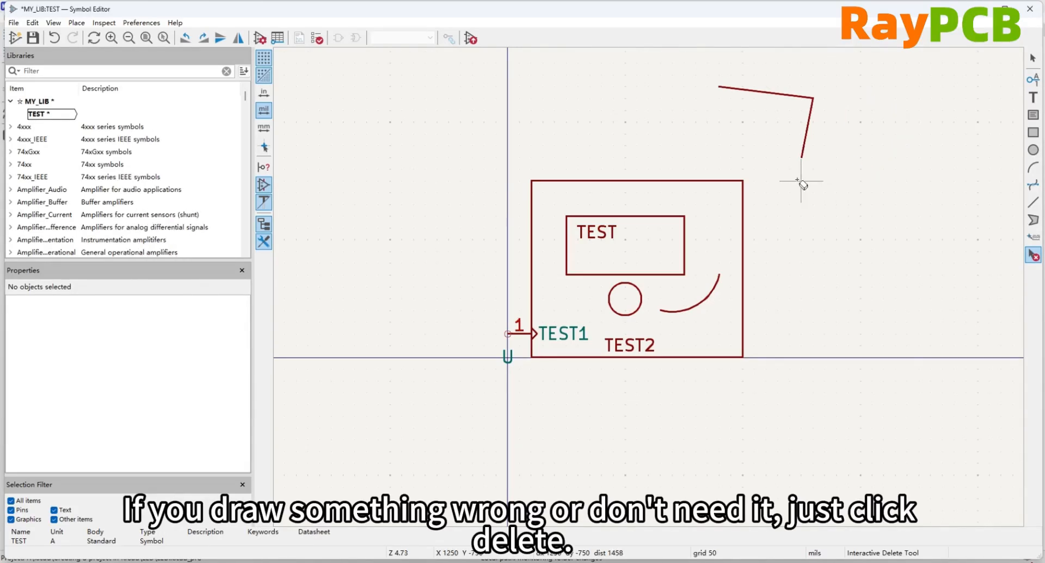